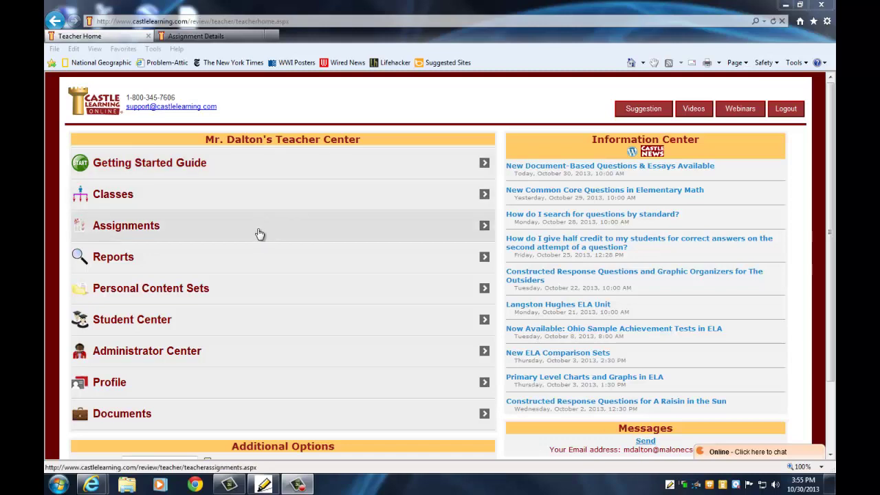
Open the assignments area and choose U.S. History and Government as the course.
click(182, 229)
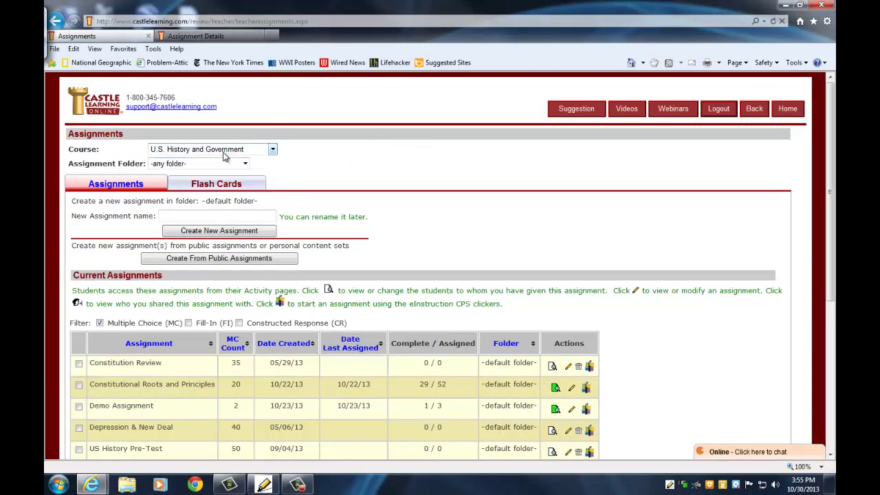
click(273, 151)
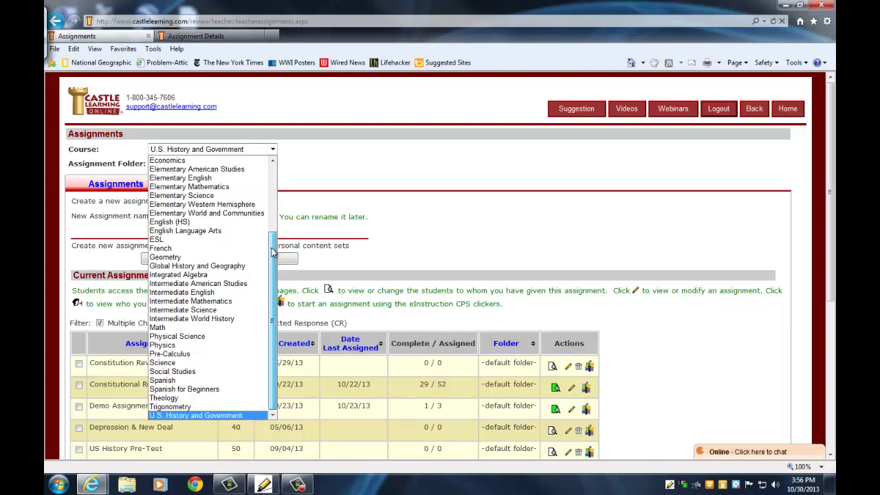
mouse_move(273, 253)
mouse_down()
mouse_move(262, 171)
mouse_move(291, 287)
mouse_move(282, 237)
mouse_move(281, 258)
mouse_up()
drag(279, 258, 281, 279)
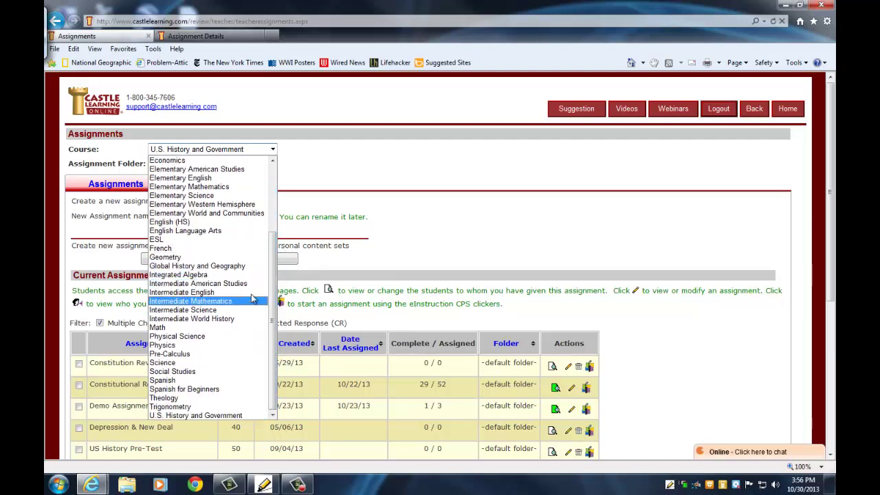
click(227, 417)
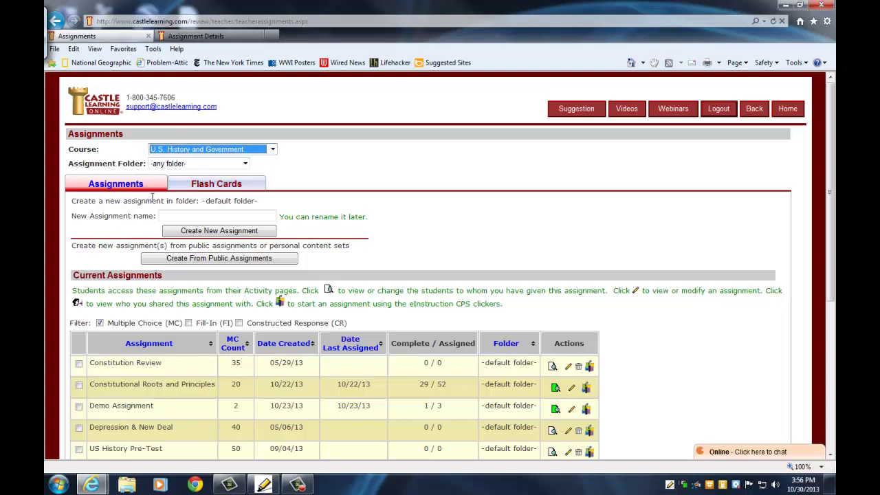
Check the course's flash card assignments, and create a new regular assignment named "Review of the Three Branches of Government".
click(199, 187)
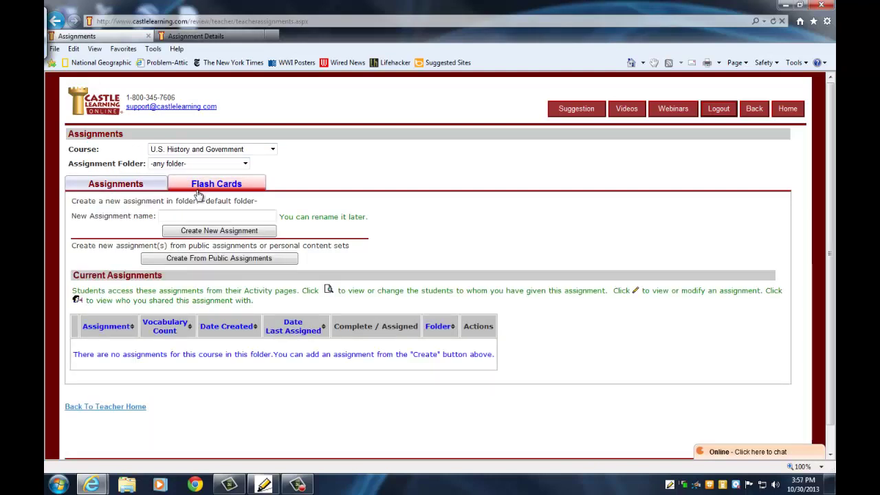
click(160, 185)
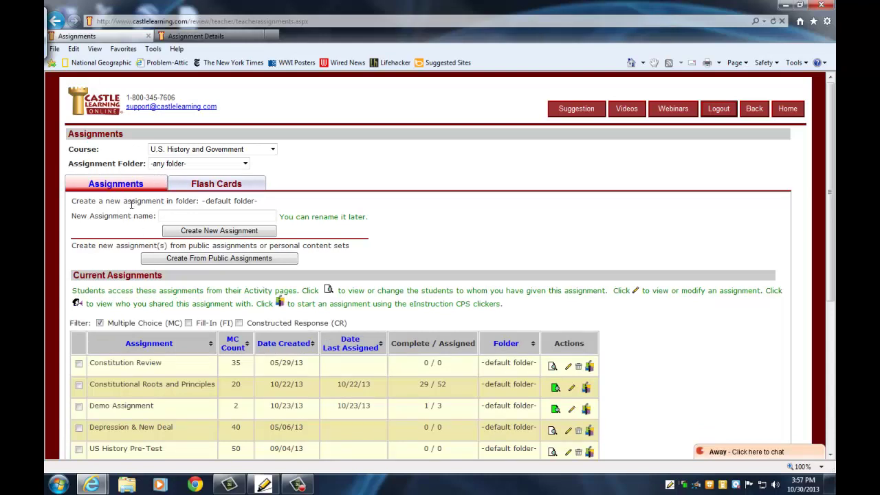
click(212, 218)
text(Review of the Three Branches)
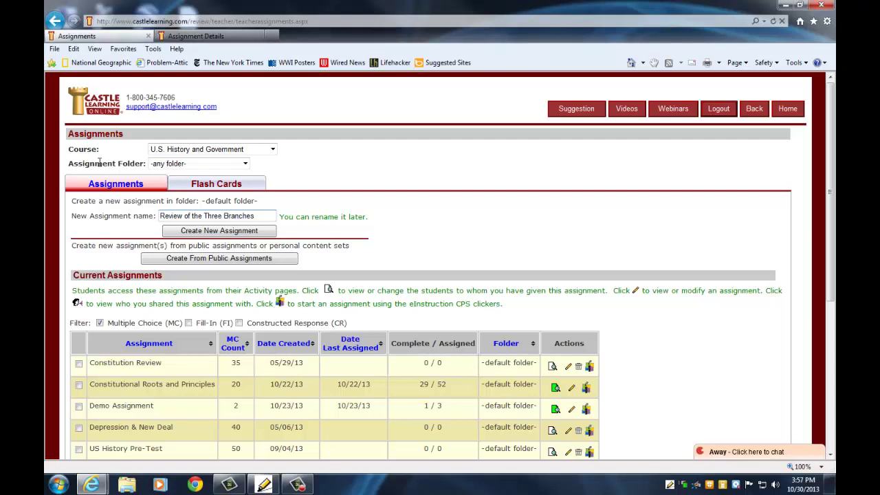
text(Government)
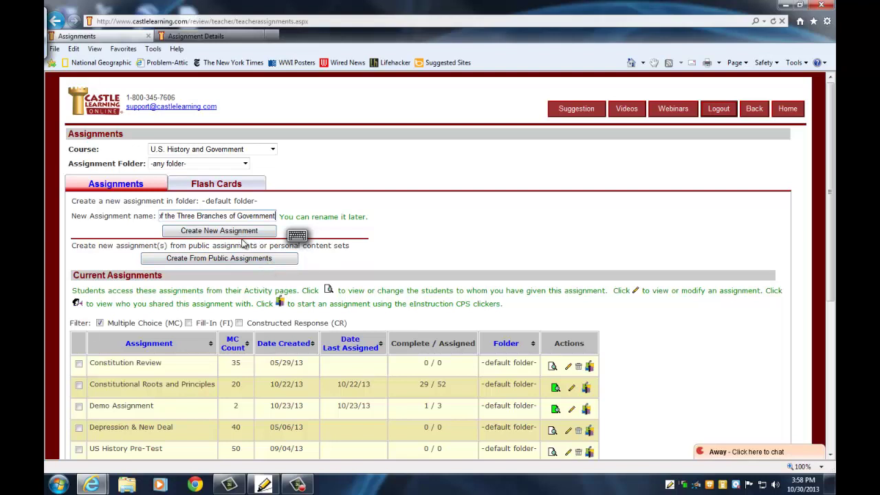
click(239, 233)
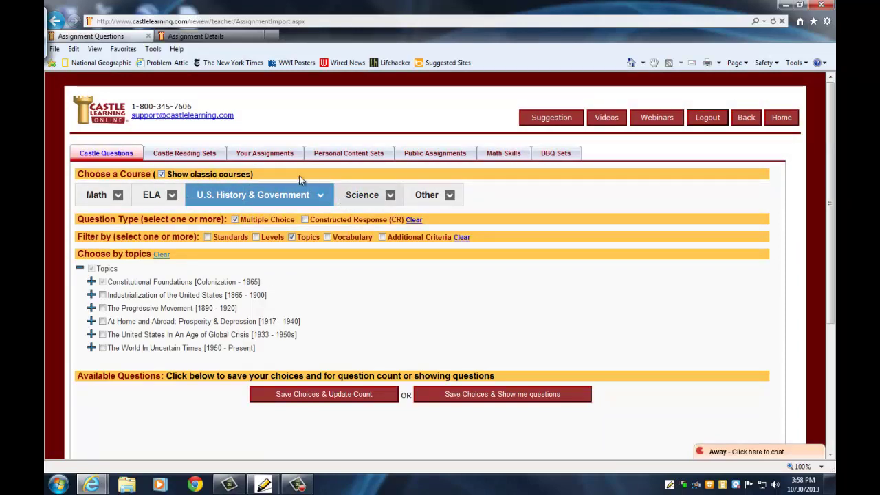
Review the course choices offered for Math and for U.S. History & Government.
click(119, 198)
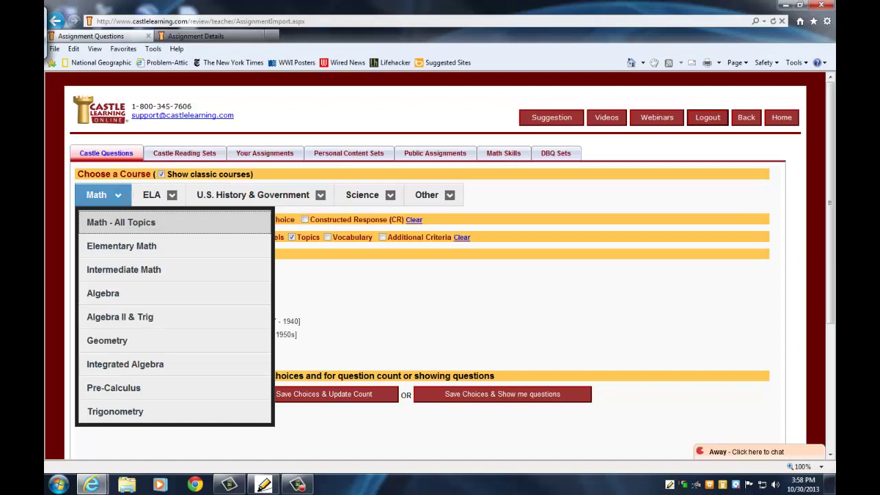
click(320, 196)
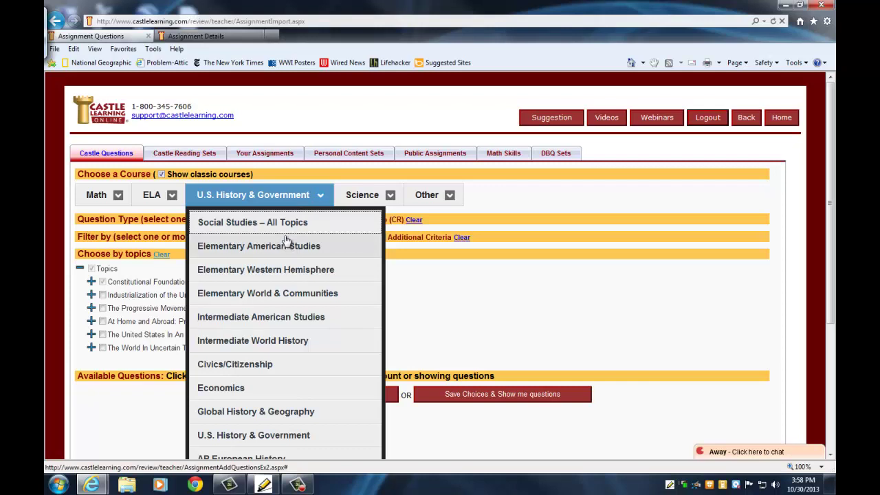
click(319, 198)
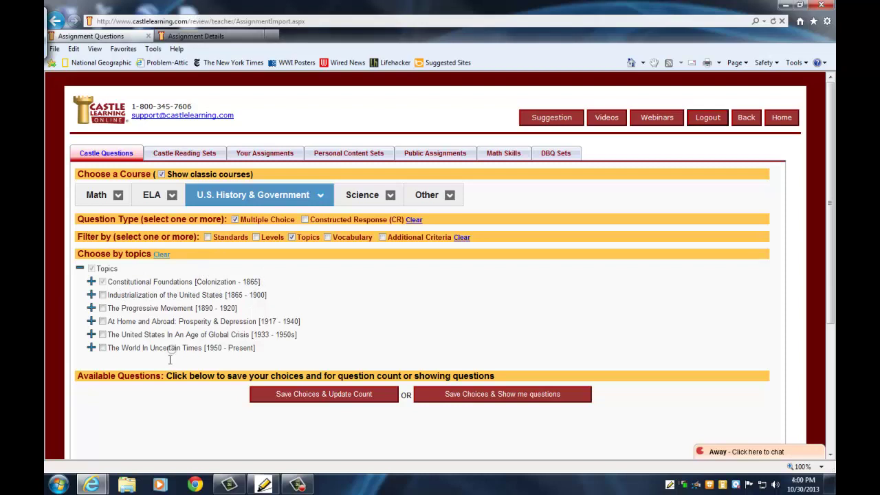
Expand the Constitutional Foundations topics, and save the chosen branch topics with an updated question count.
click(91, 282)
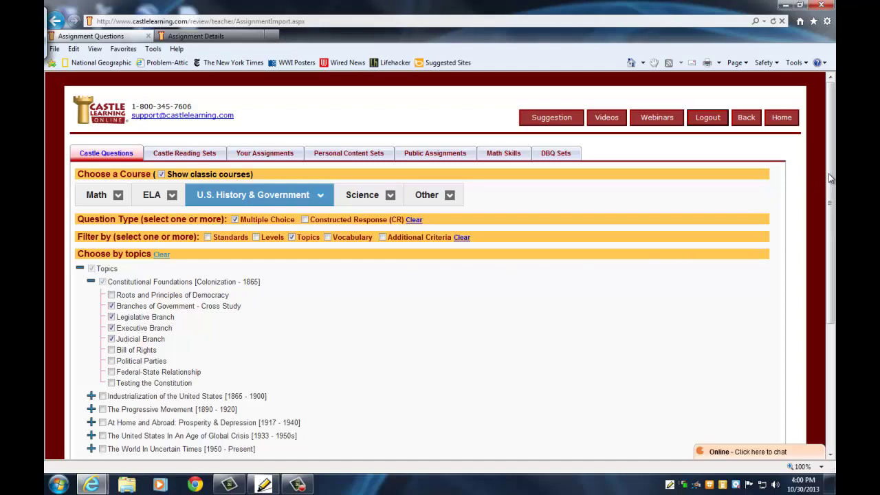
drag(830, 180, 829, 282)
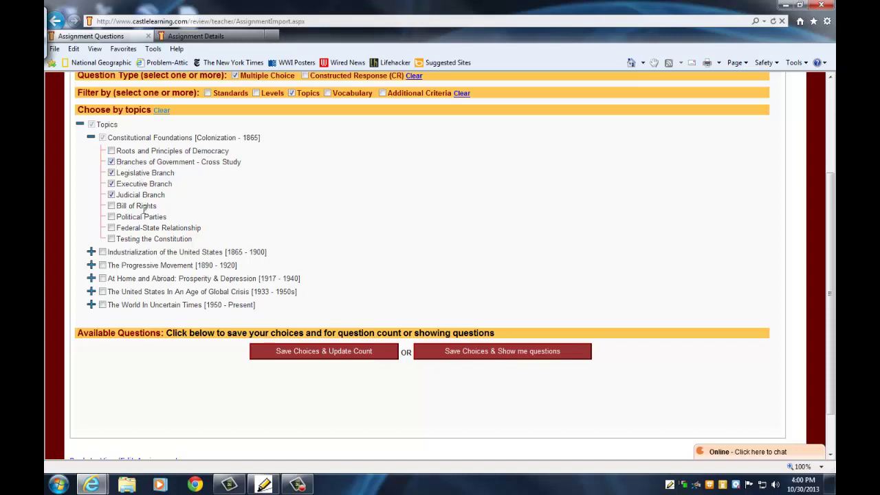
click(328, 357)
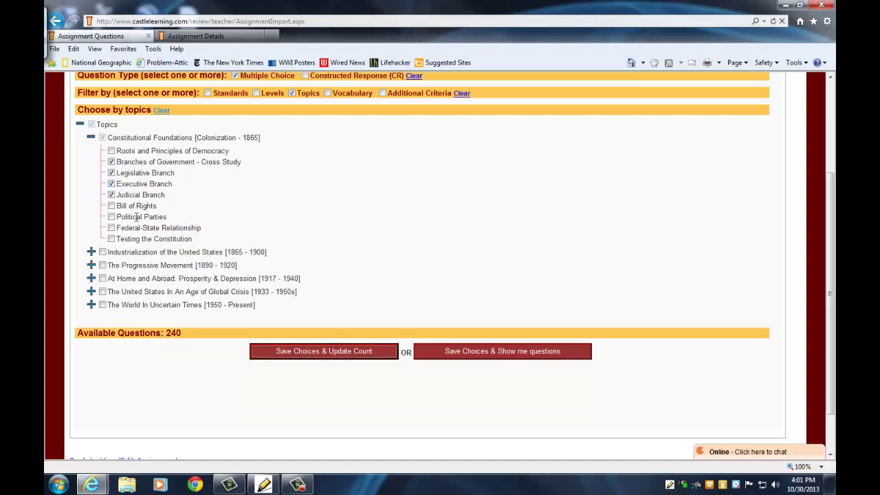
Exclude the Branches of Government - Cross Study topic, update the count, and save the choices to show the matching questions.
click(112, 162)
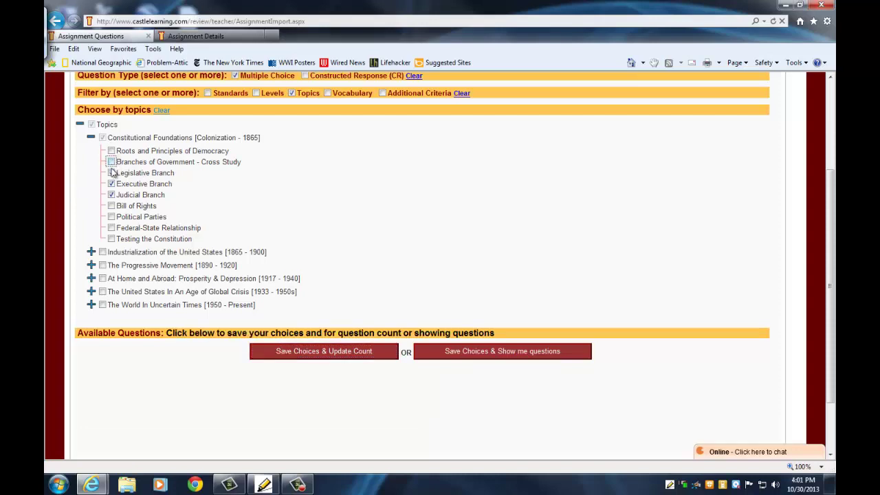
click(280, 359)
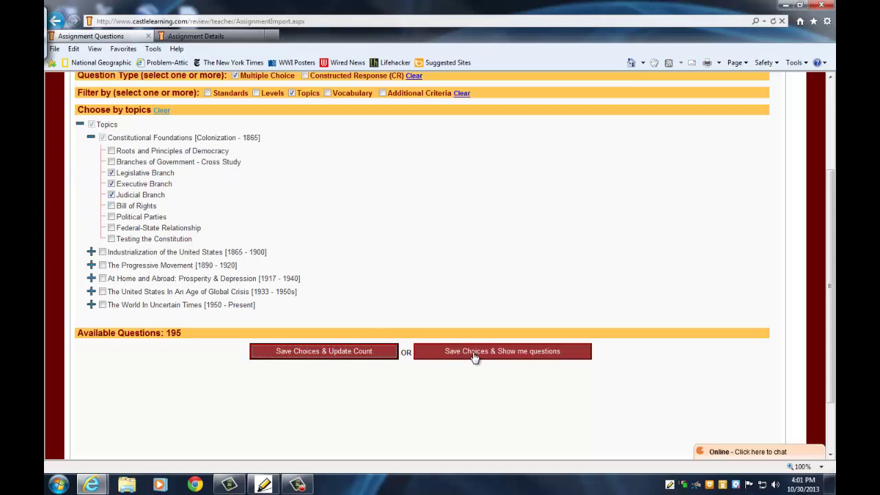
click(509, 358)
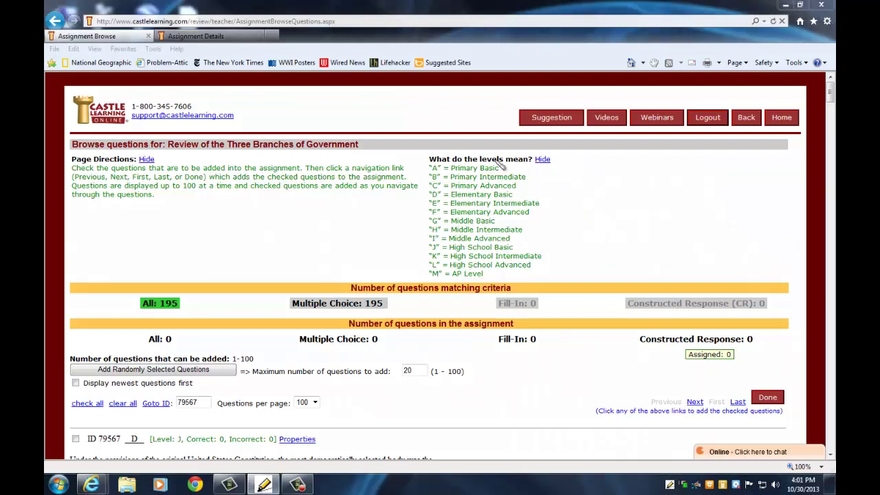
Circle the level codes in the legend and the level of question 79567, clearing each annotation.
mouse_move(431, 159)
mouse_down()
mouse_move(437, 157)
mouse_move(420, 245)
mouse_move(431, 282)
mouse_move(455, 255)
mouse_move(457, 199)
mouse_move(421, 167)
mouse_up()
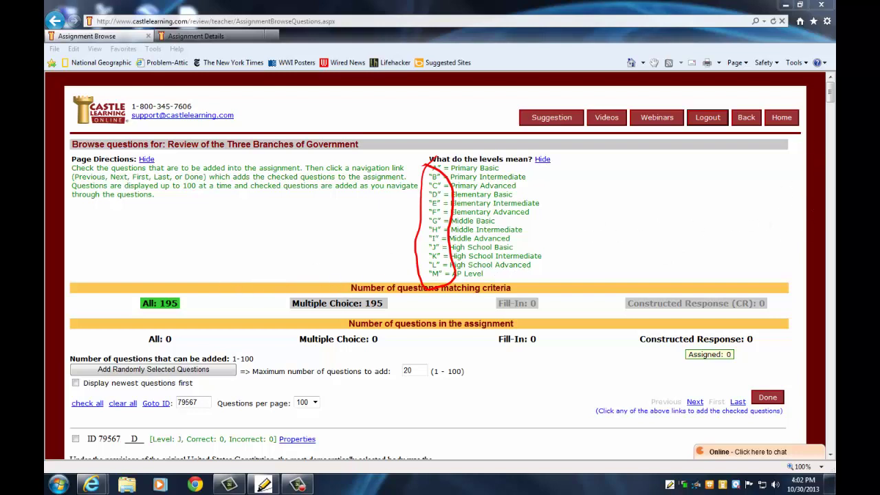
key(Escape)
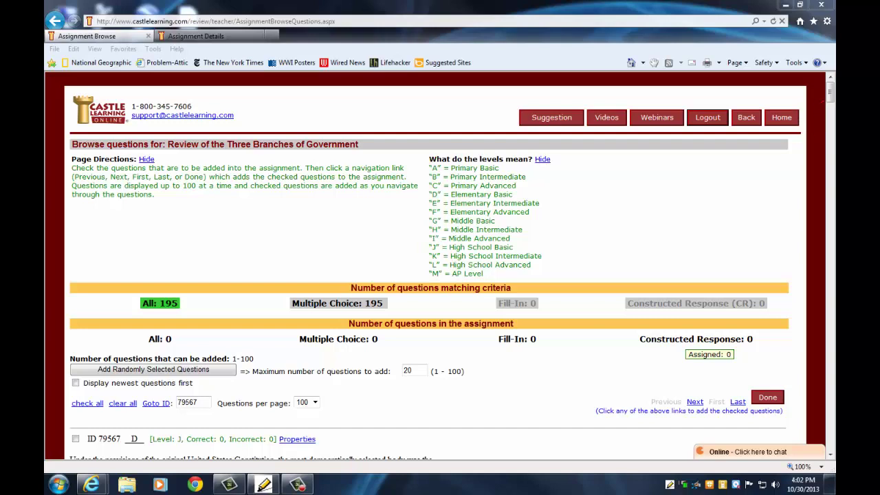
scroll(807, 102, down, 5)
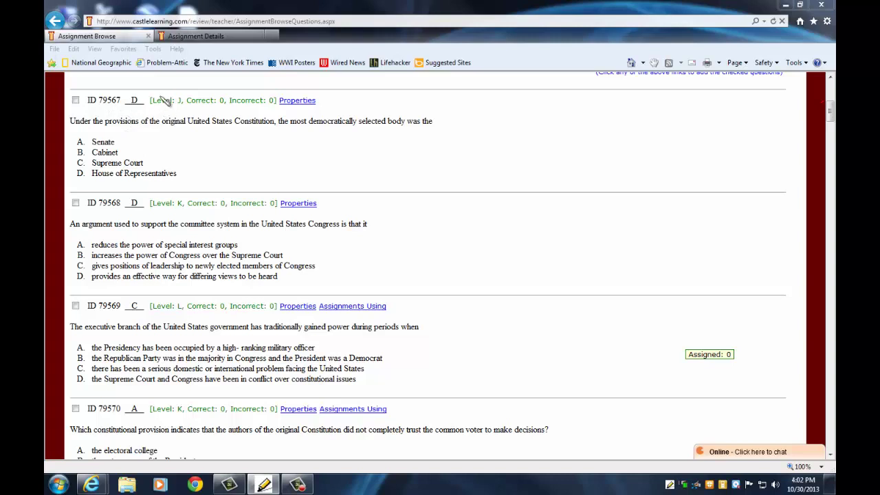
mouse_move(177, 102)
mouse_down()
mouse_move(150, 102)
mouse_move(198, 106)
mouse_move(175, 109)
mouse_up()
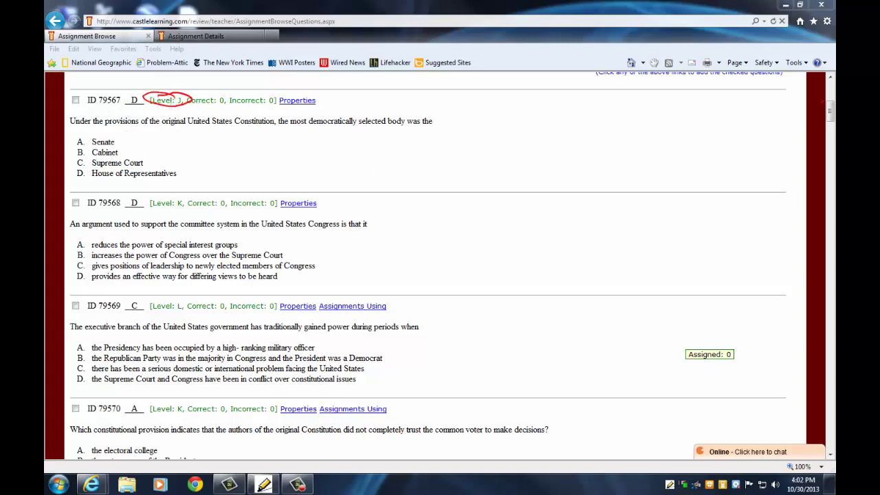
key(Escape)
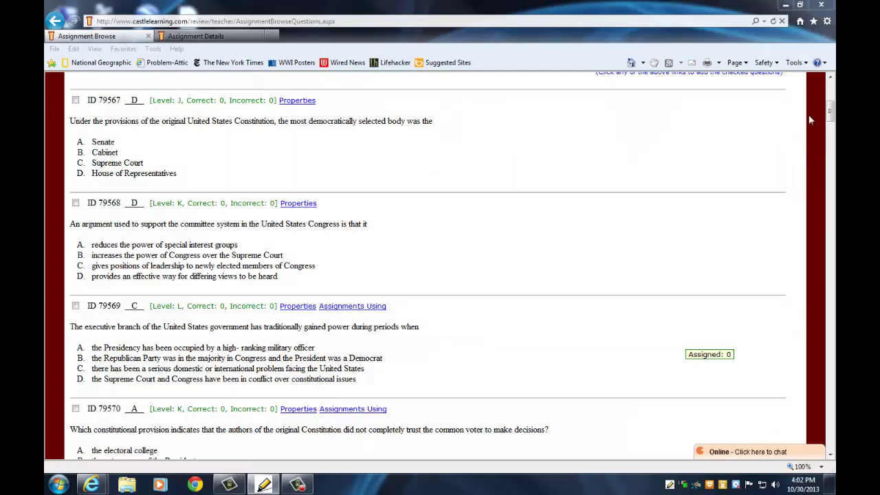
Select questions 79567, 79568 and 79569 for the assignment.
mouse_move(831, 118)
mouse_down()
mouse_move(830, 96)
mouse_move(830, 115)
mouse_up()
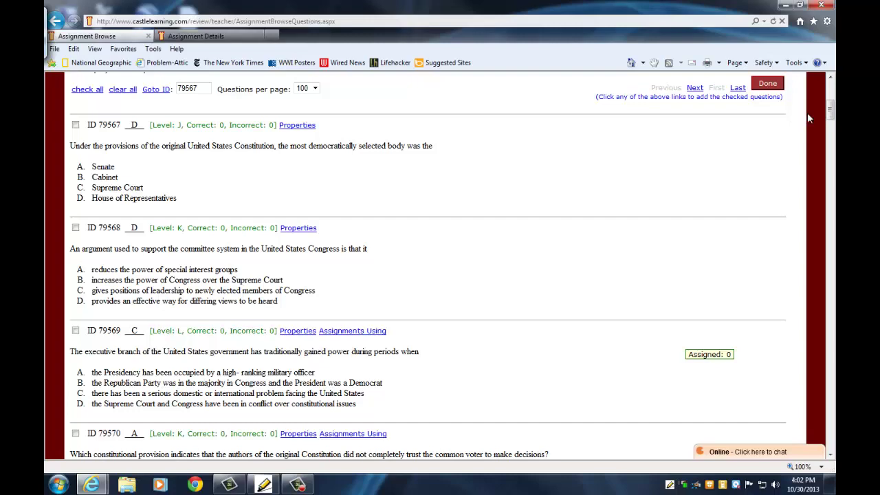
mouse_move(832, 117)
mouse_down()
mouse_move(831, 103)
mouse_move(830, 126)
mouse_move(830, 110)
mouse_up()
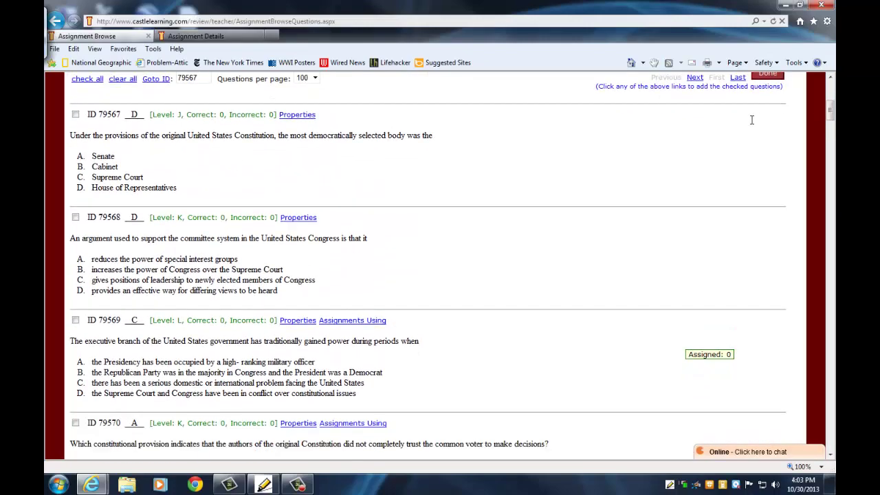
click(76, 115)
click(76, 218)
click(76, 321)
View the available settings for the number of questions per page.
drag(831, 122, 830, 106)
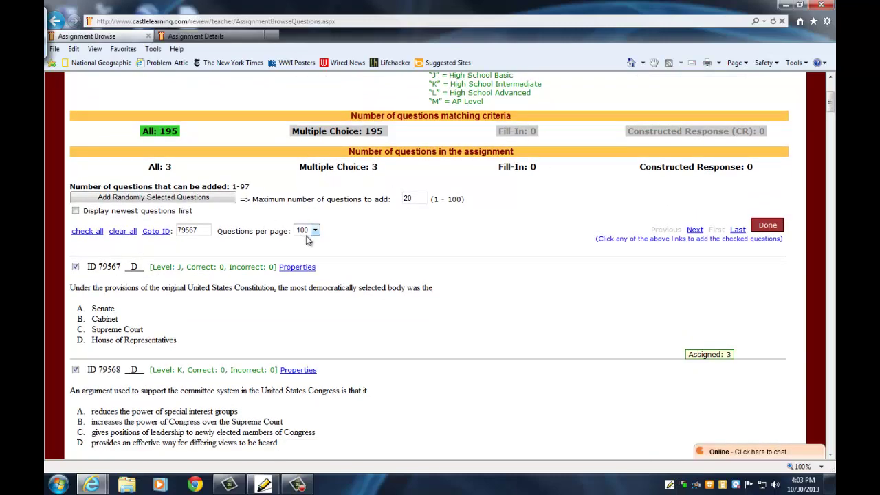
click(315, 232)
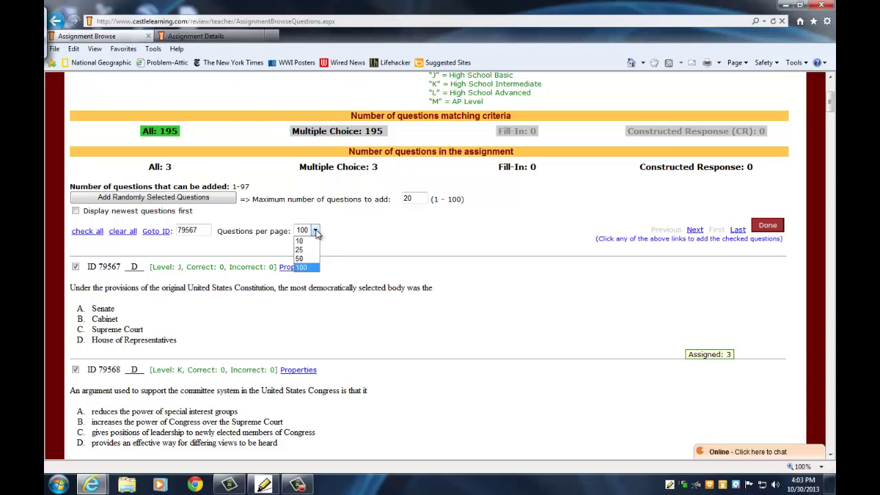
click(316, 234)
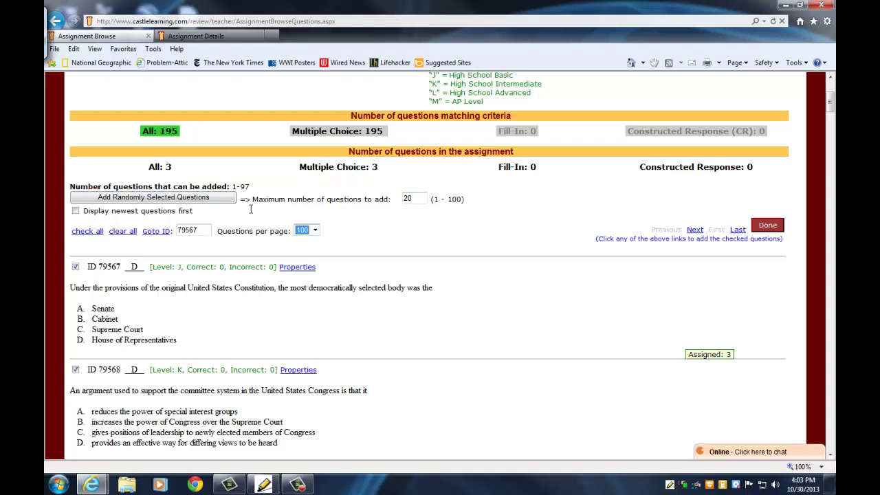
click(229, 254)
Finish the question selection and open the assignment for editing.
drag(832, 107, 832, 118)
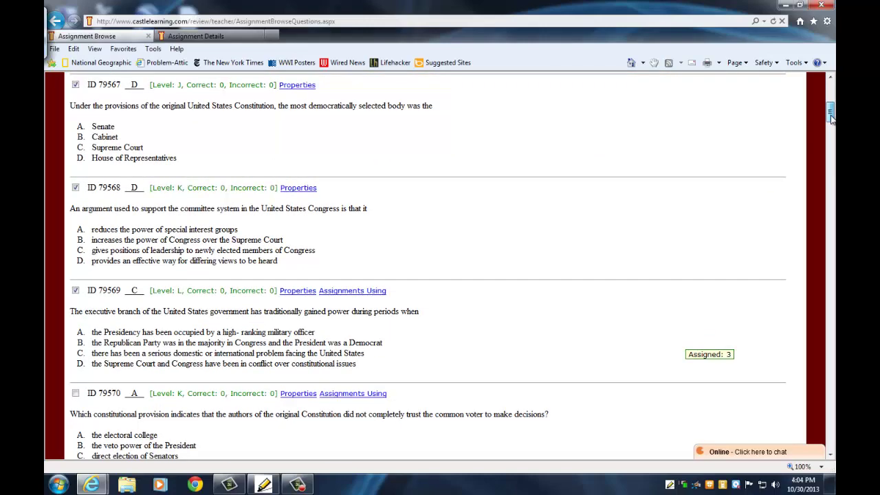
drag(832, 118, 797, 105)
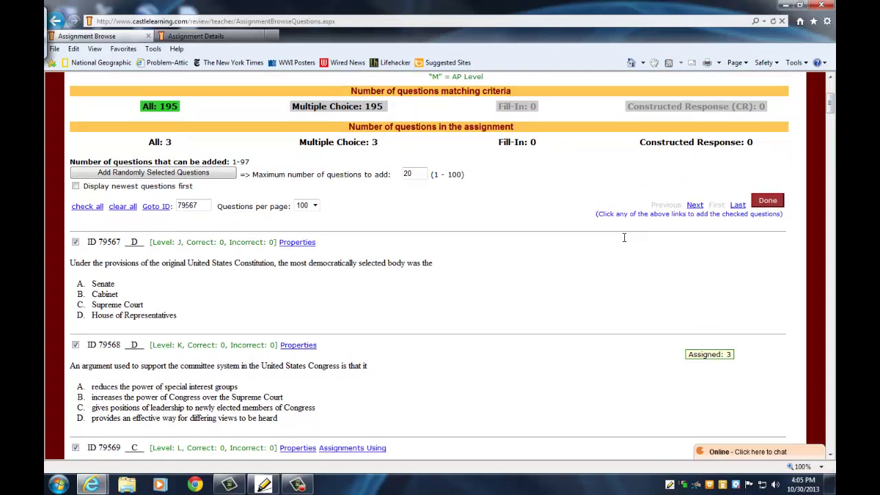
click(768, 202)
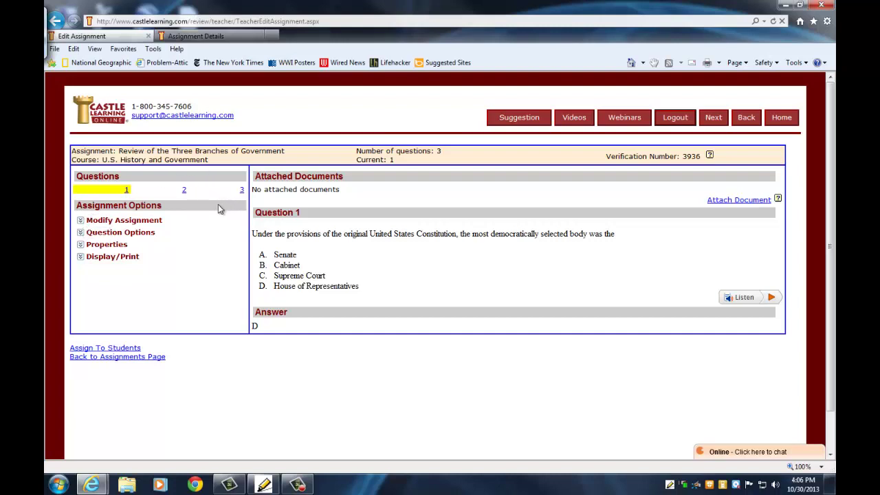
Examine the assignment's question options and its display and print options.
click(81, 233)
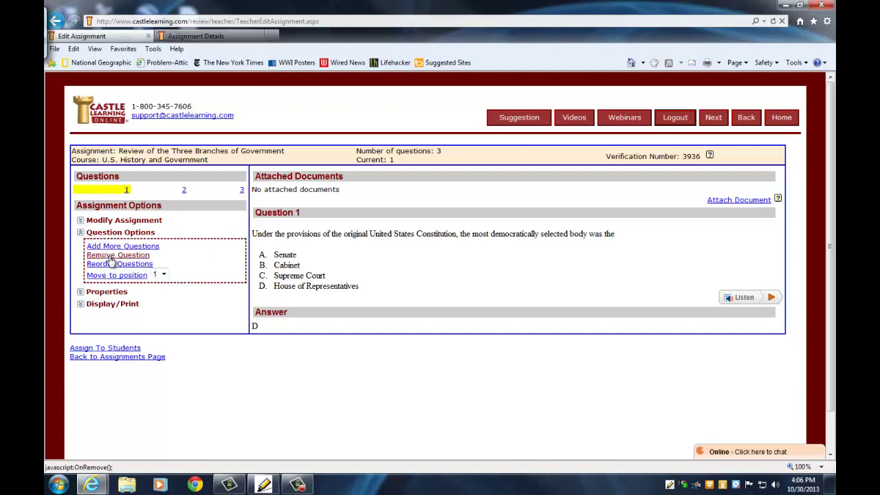
click(81, 233)
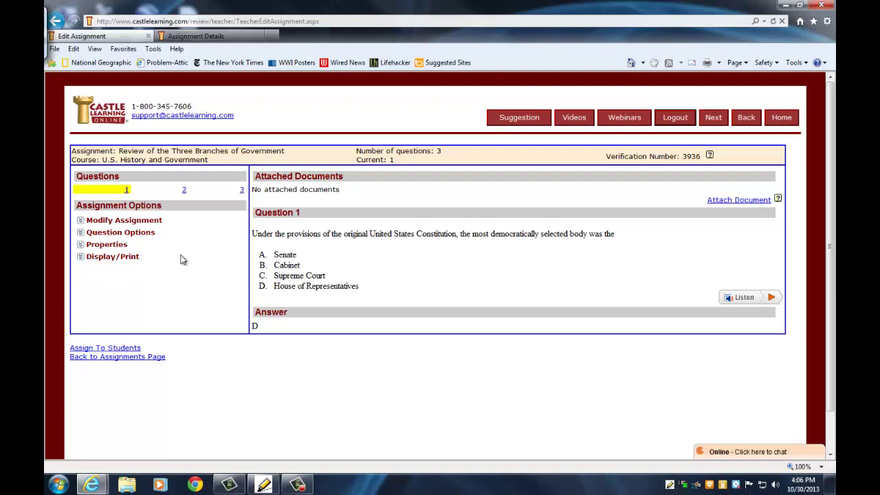
click(80, 257)
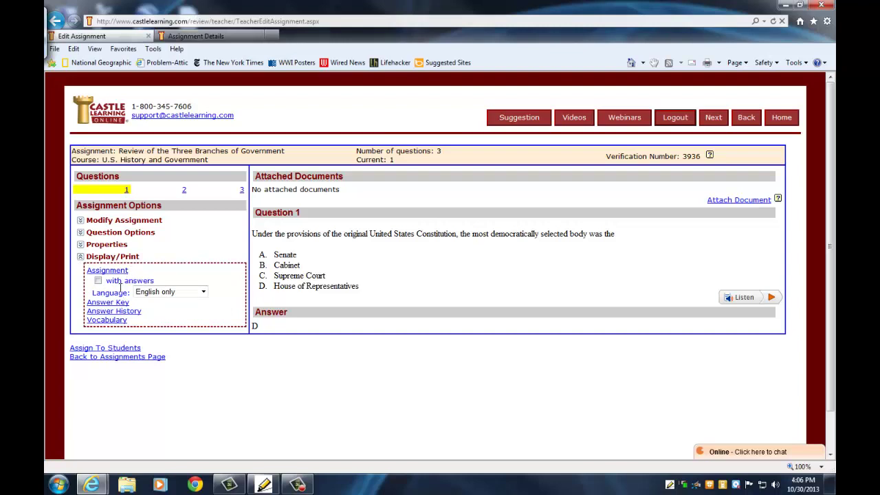
click(80, 257)
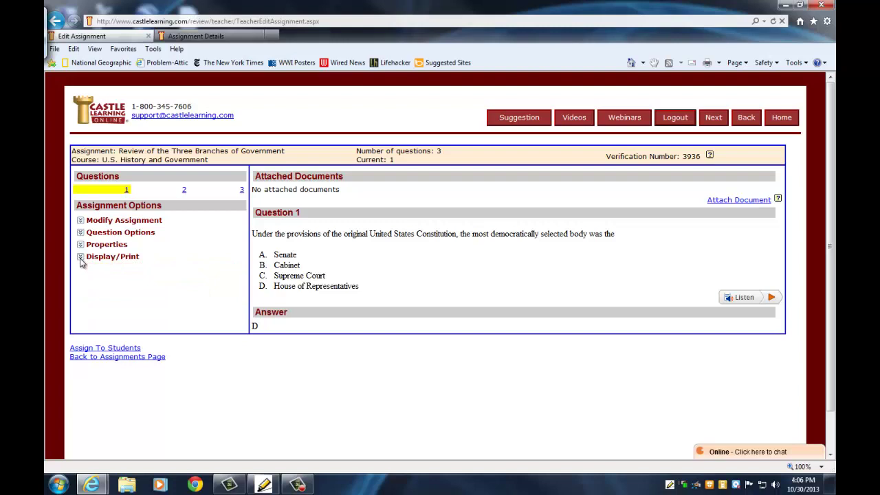
Return to the assignments list, select Review of the Three Branches of Government and start assigning it to students.
click(123, 356)
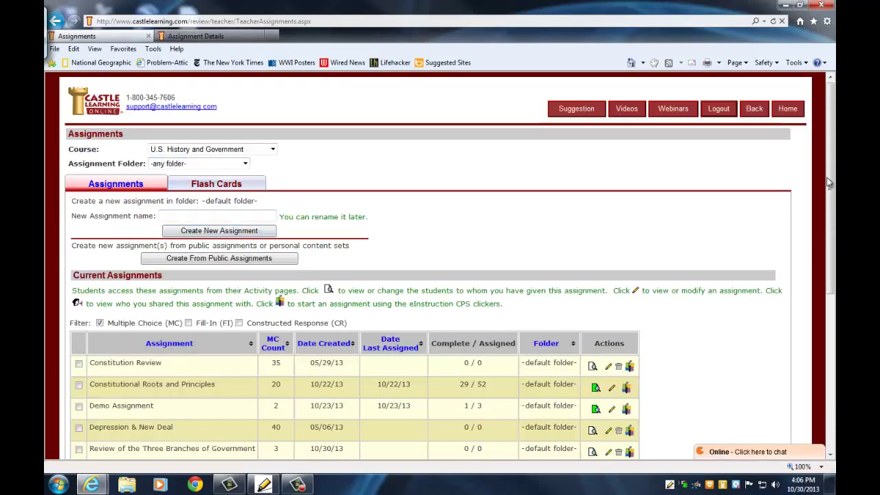
drag(829, 152, 809, 287)
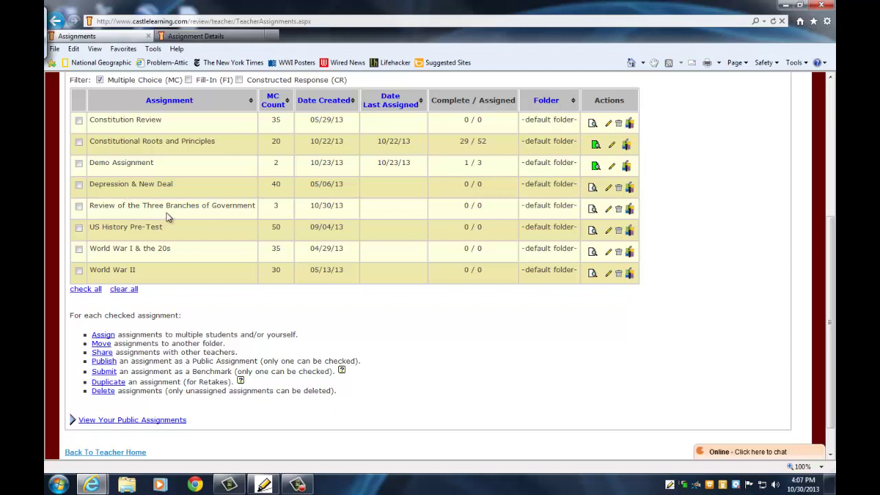
click(79, 208)
click(103, 335)
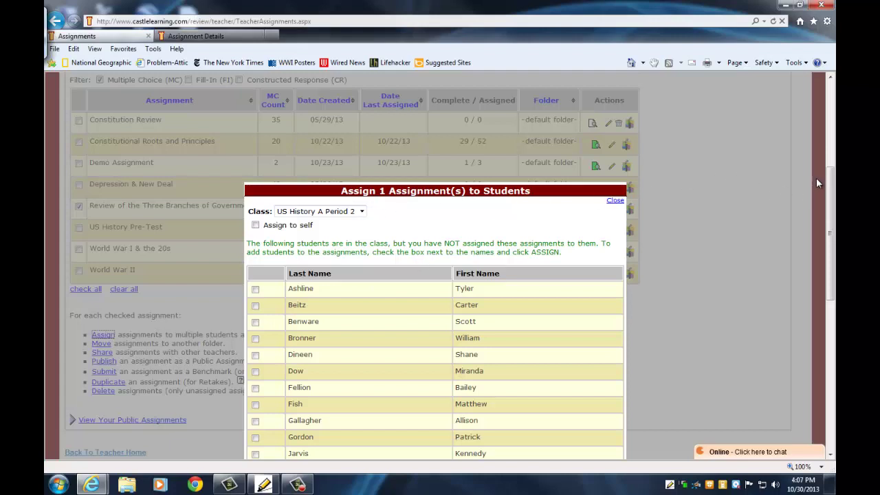
Choose the class US History A Period 1 and check all of its students for the assignment.
drag(826, 187, 797, 229)
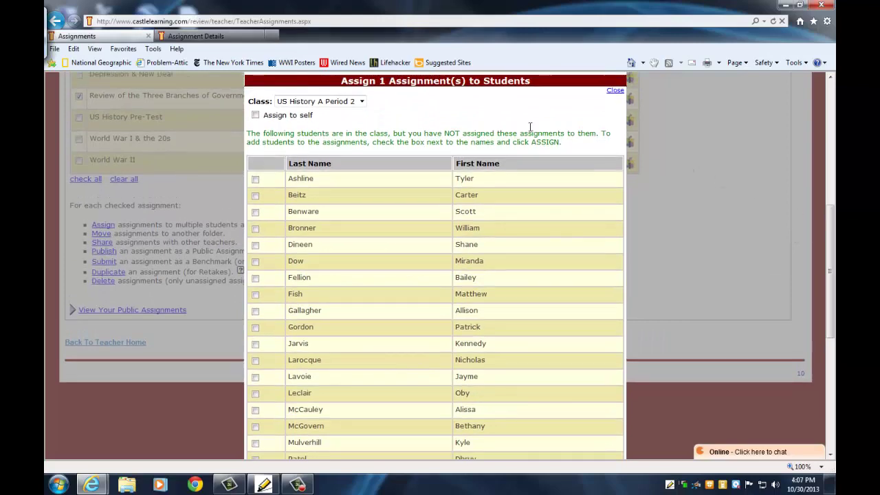
click(362, 102)
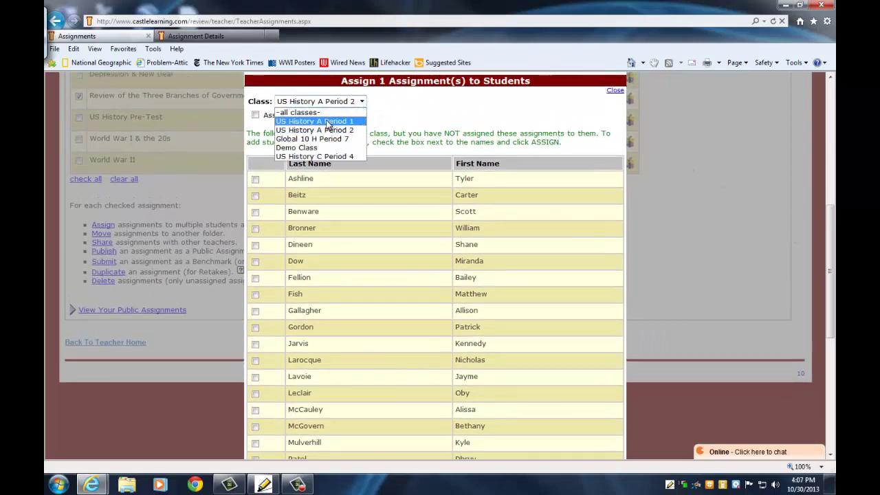
click(327, 122)
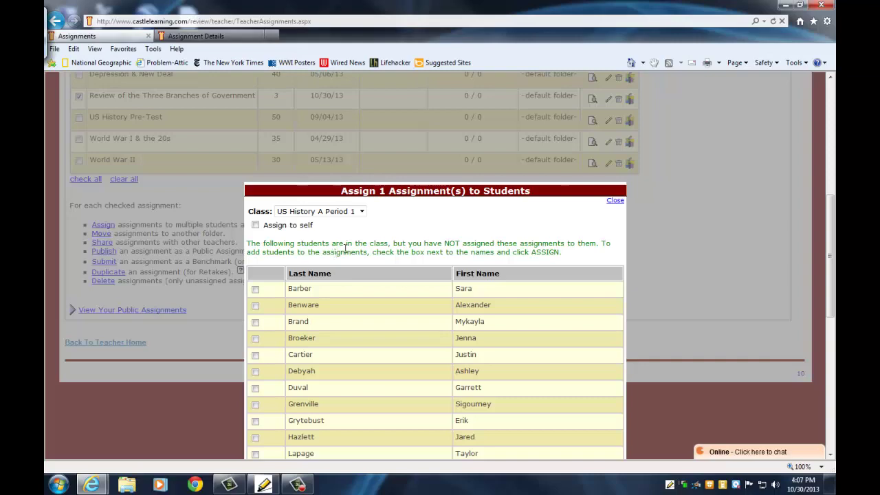
drag(833, 226, 791, 347)
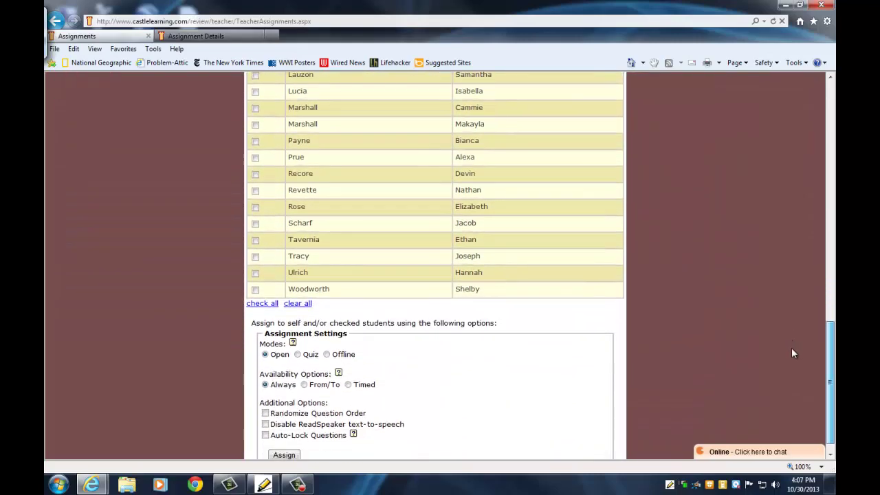
click(256, 305)
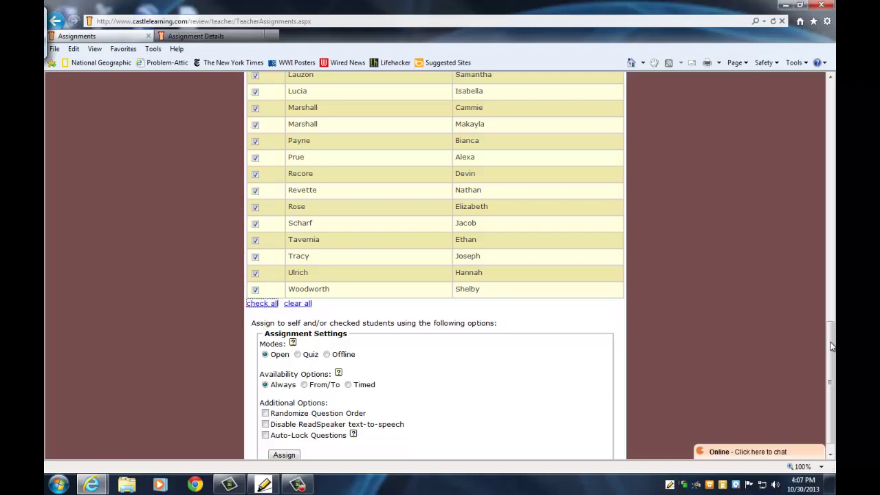
scroll(831, 346, down, 1)
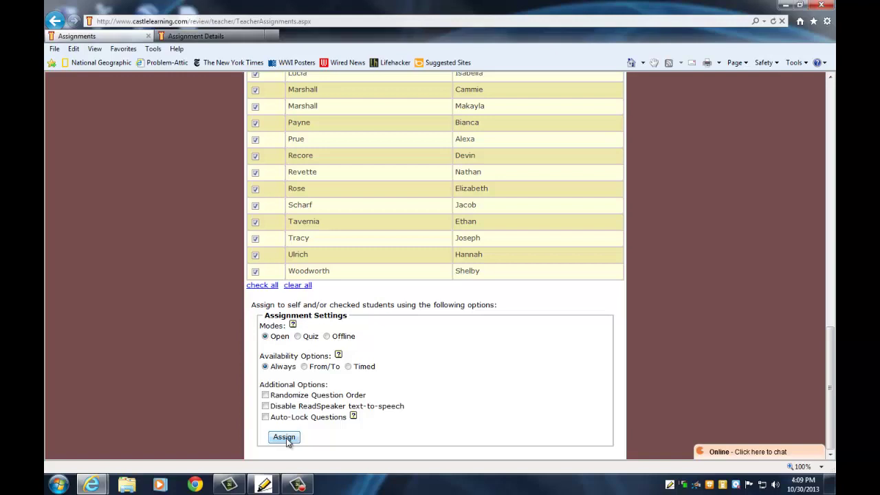
Try the From/To and Timed availability options and return the availability to Always.
click(304, 367)
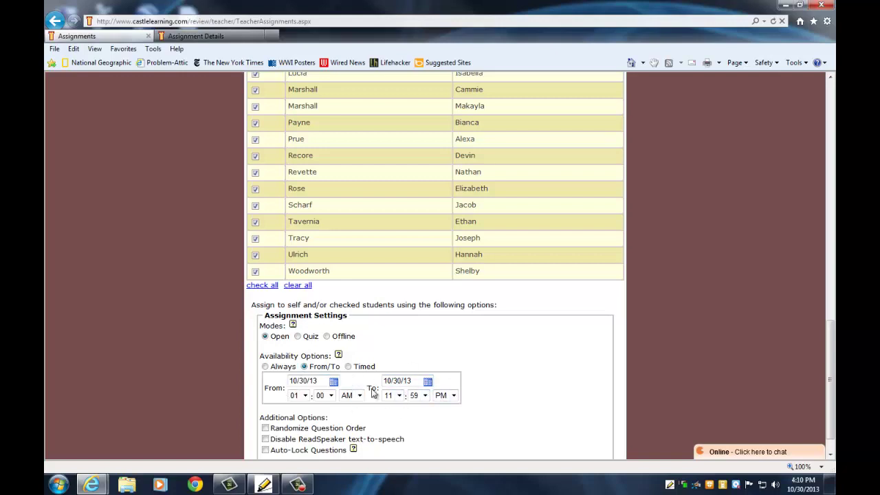
click(348, 368)
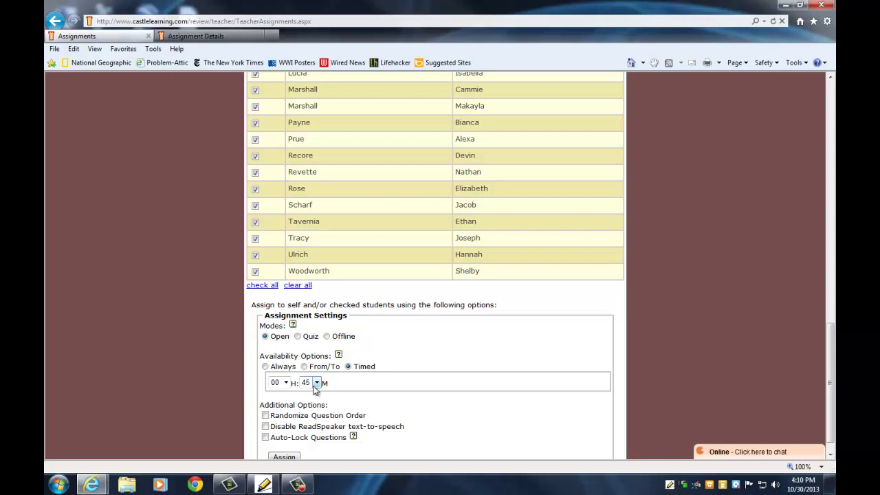
click(266, 367)
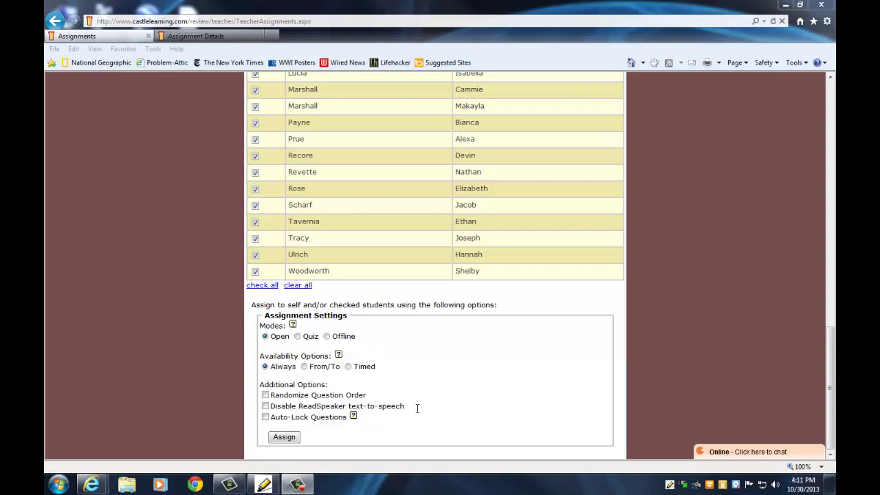
Assign the review to the checked Period 1 students in Open mode with Always availability, and check the assignments list.
click(265, 406)
click(293, 439)
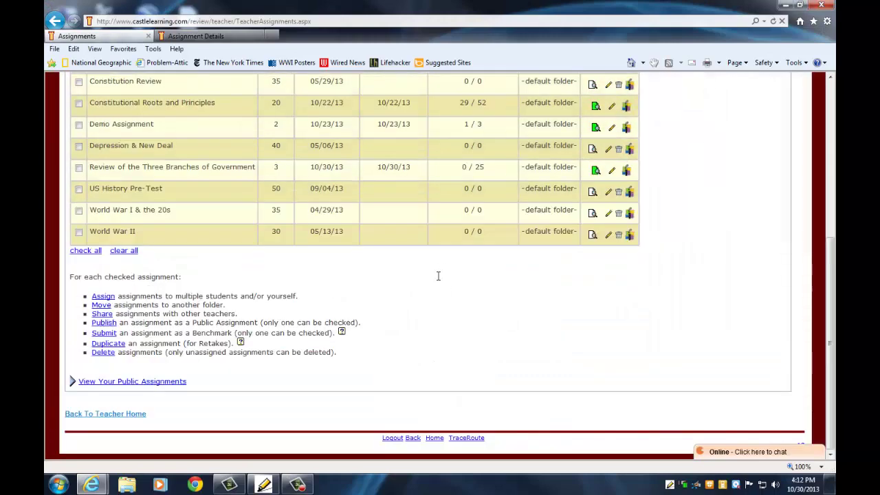
scroll(461, 369, up, 3)
scroll(460, 369, down, 3)
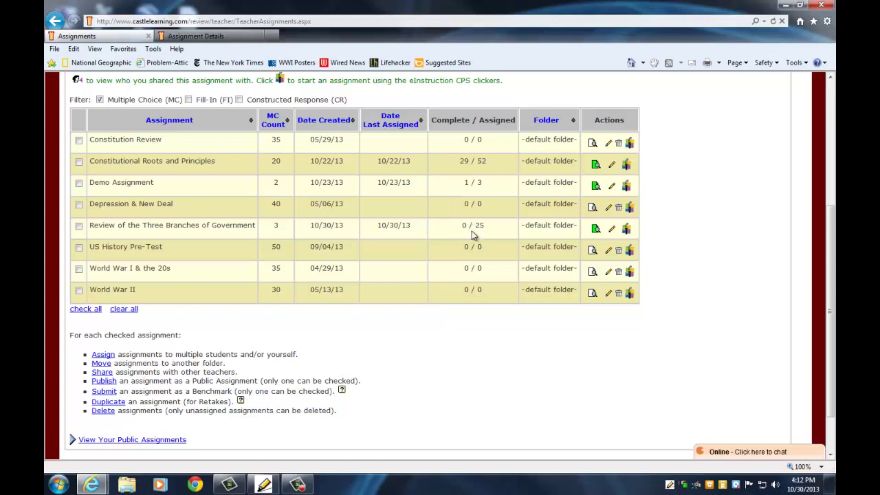
Start assigning Review of the Three Branches of Government again and choose the class US History A Period 2.
click(79, 225)
click(103, 355)
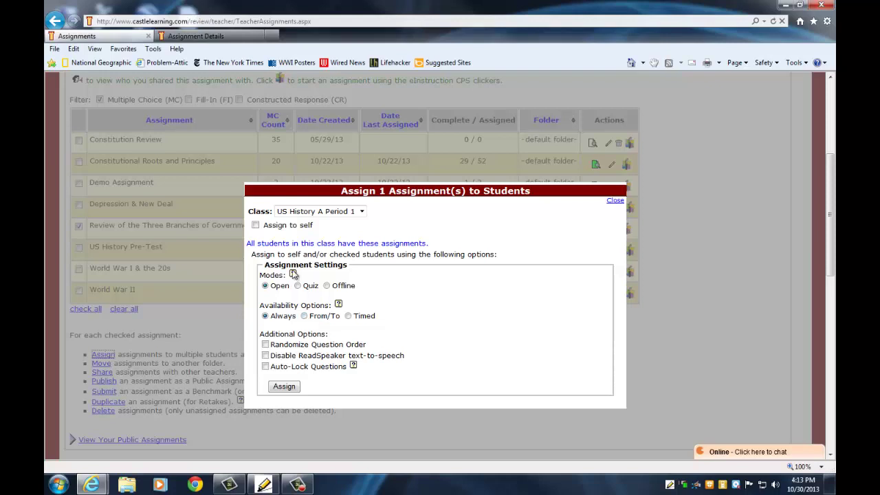
click(317, 212)
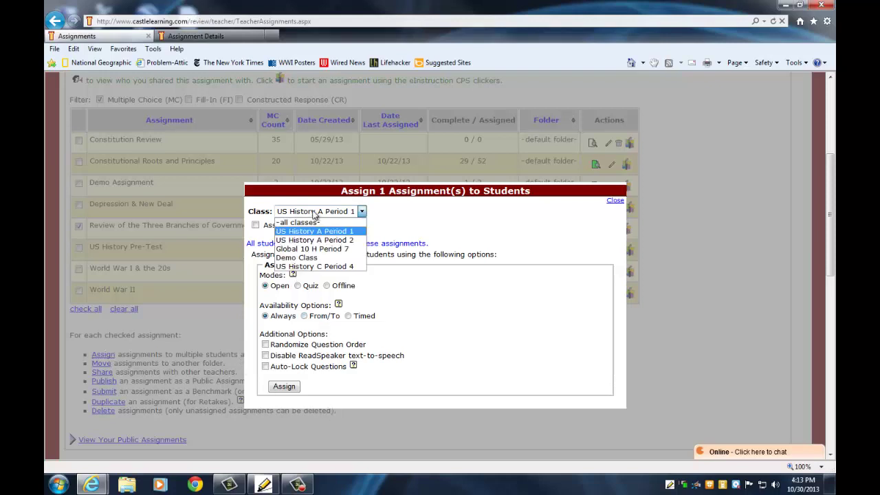
click(336, 239)
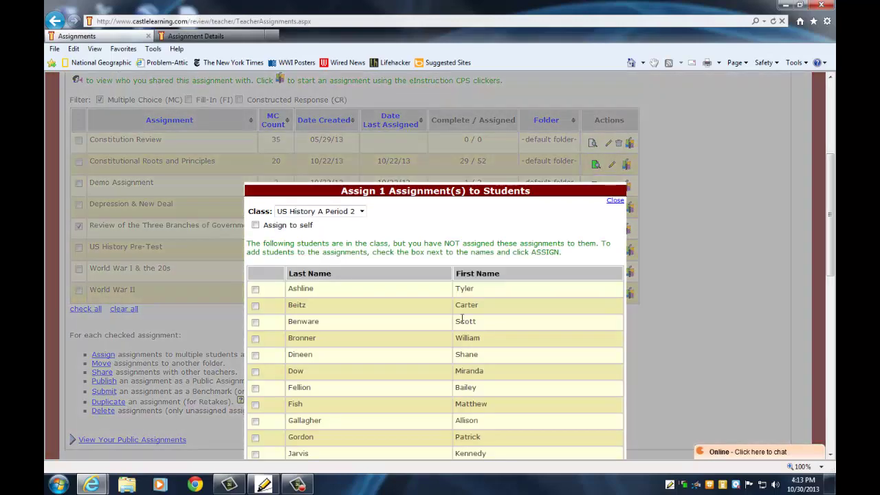
Check all Period 2 students, assign the review to them in Open mode with Always availability, and check the assignments list.
scroll(727, 305, down, 1)
scroll(726, 305, down, 10)
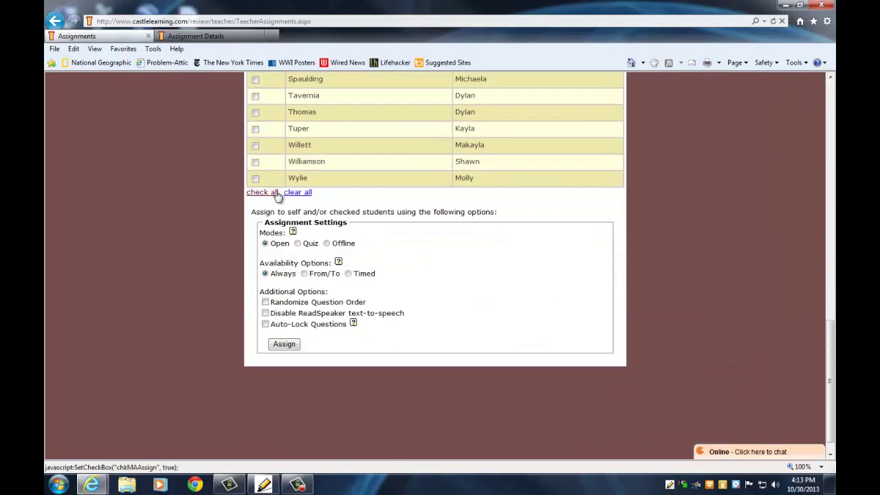
click(271, 193)
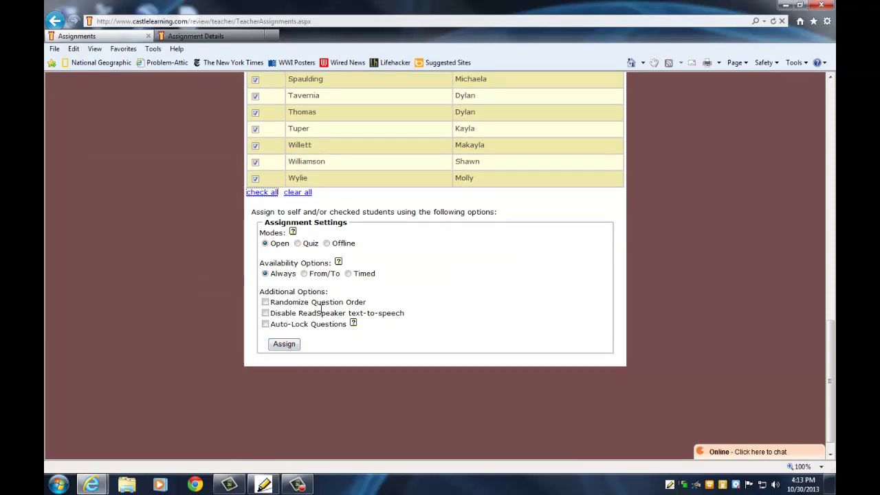
click(284, 347)
scroll(280, 347, up, 5)
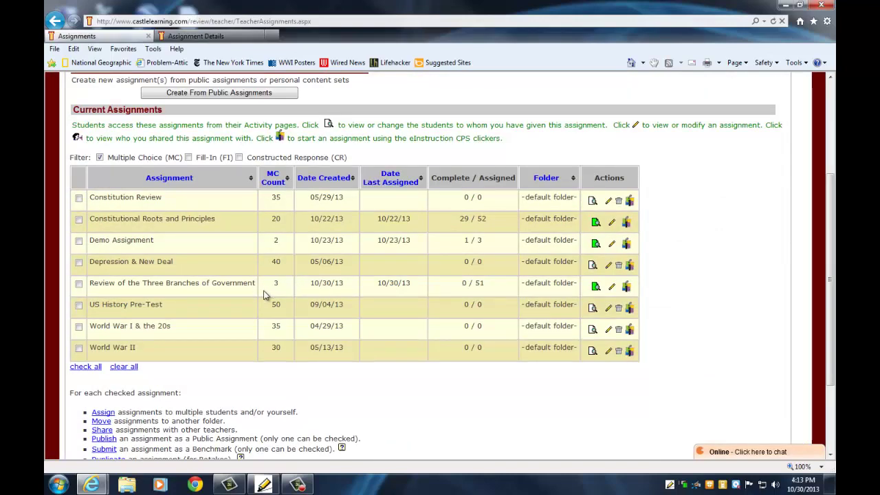
scroll(427, 335, down, 3)
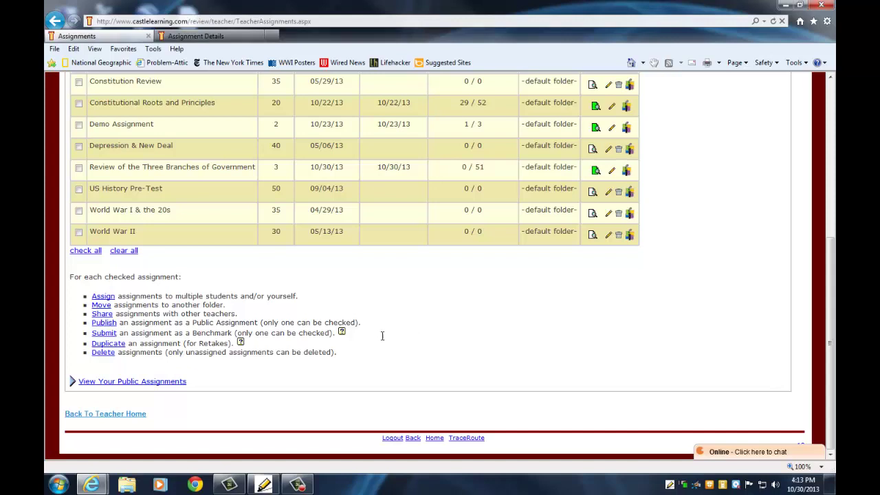
scroll(402, 296, up, 1)
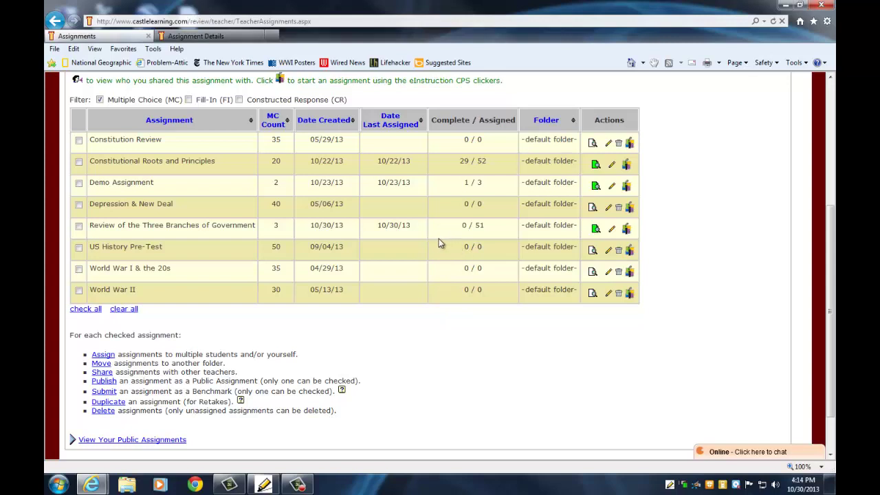
Open the assignment details of Review of the Three Branches of Government and view its Assign To Students page.
click(80, 227)
click(595, 230)
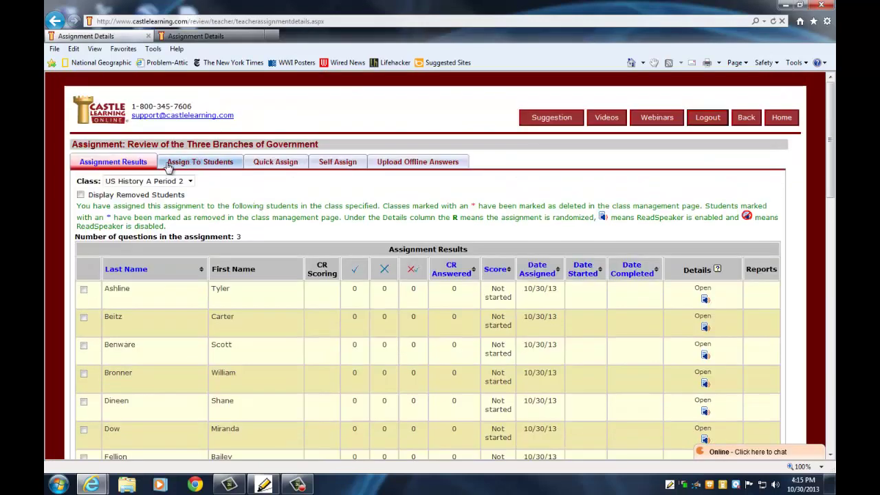
click(198, 165)
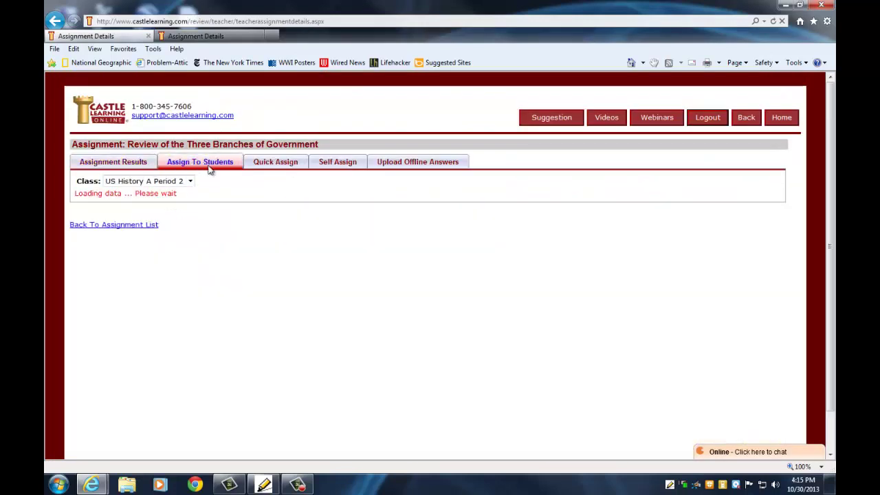
scroll(259, 192, down, 1)
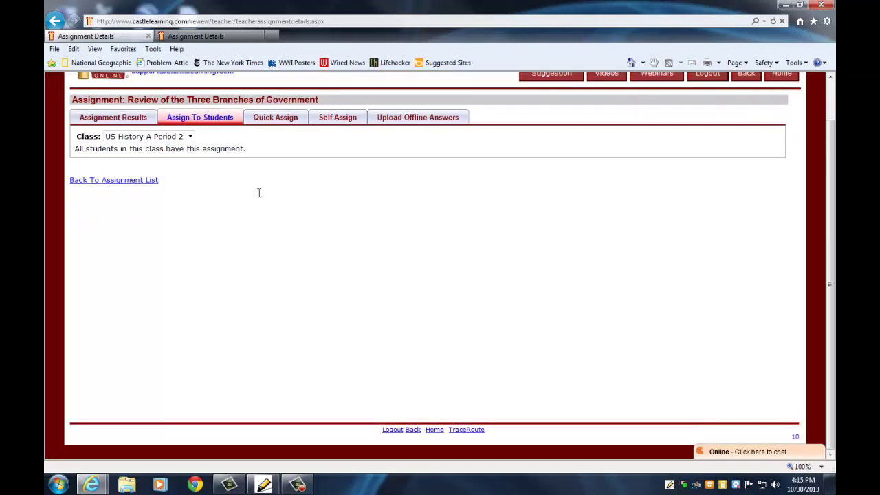
scroll(244, 195, up, 1)
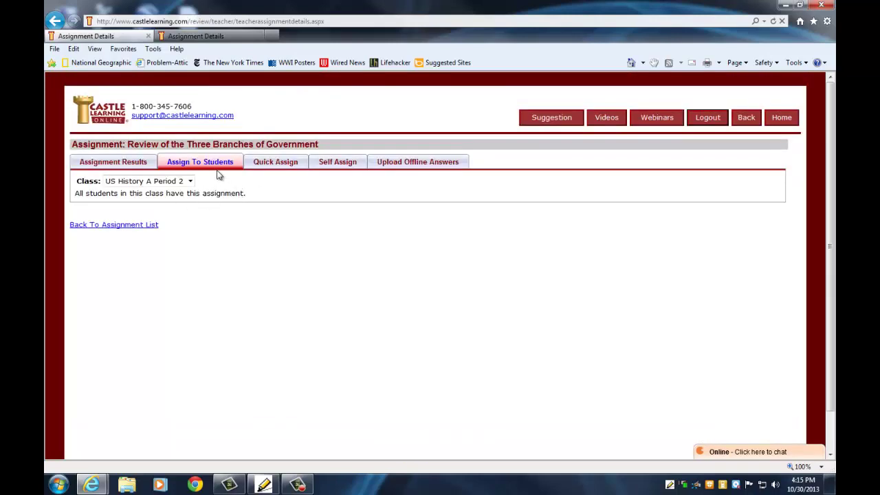
View the list of unassigned students in the class Global 10 H Period 7.
click(191, 181)
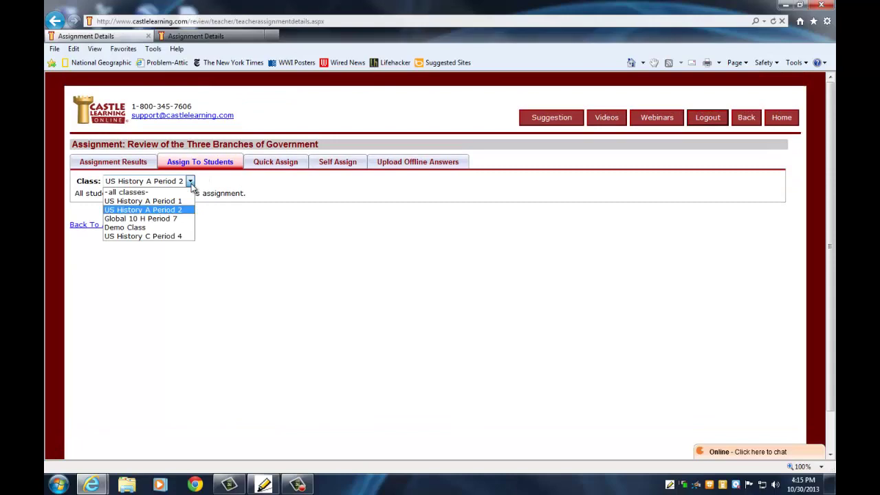
click(178, 218)
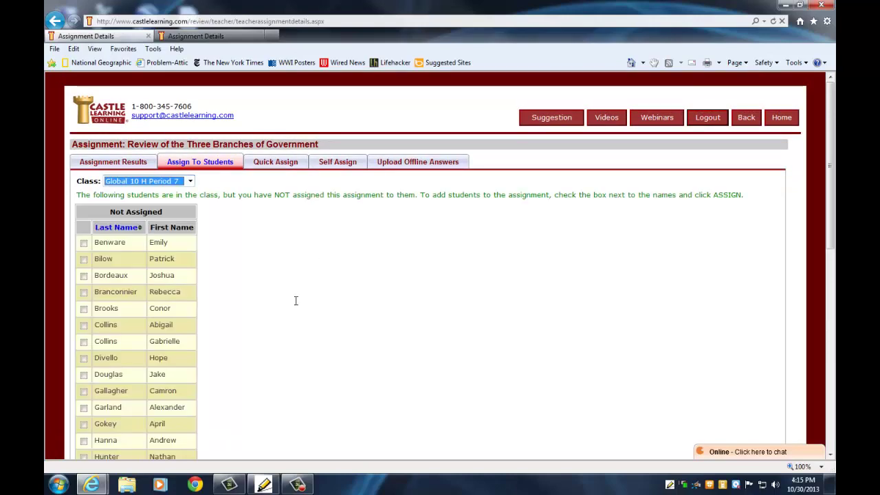
scroll(294, 301, down, 5)
scroll(289, 296, up, 5)
Display the assignment results for the class US History A Period 1.
click(109, 165)
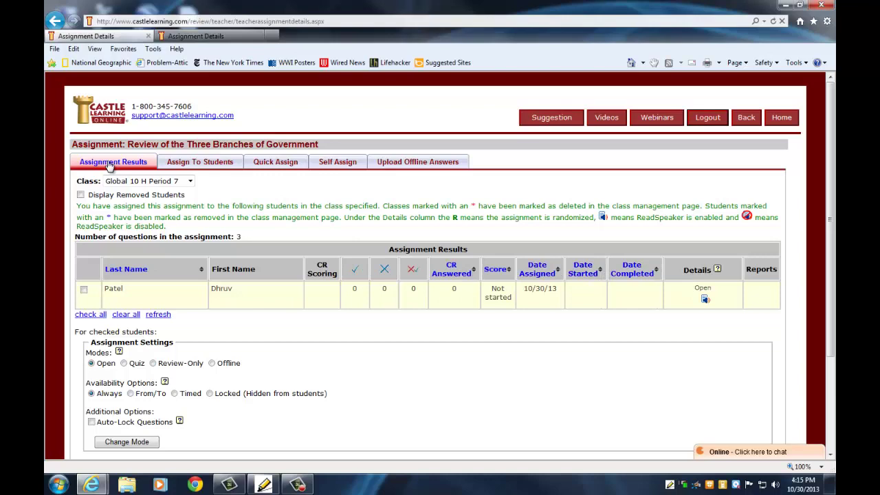
scroll(254, 207, down, 3)
click(190, 181)
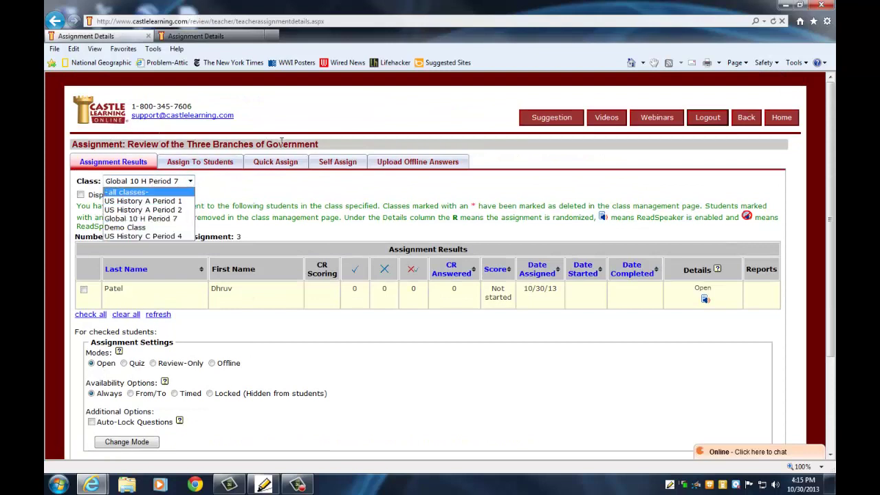
click(180, 200)
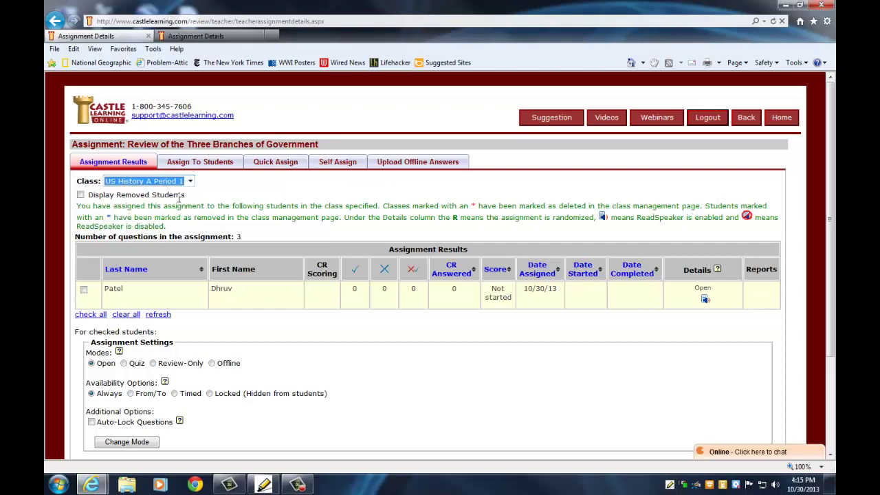
Check all students in US History A Period 1 and unassign Review of the Three Branches of Government from them.
scroll(232, 208, down, 8)
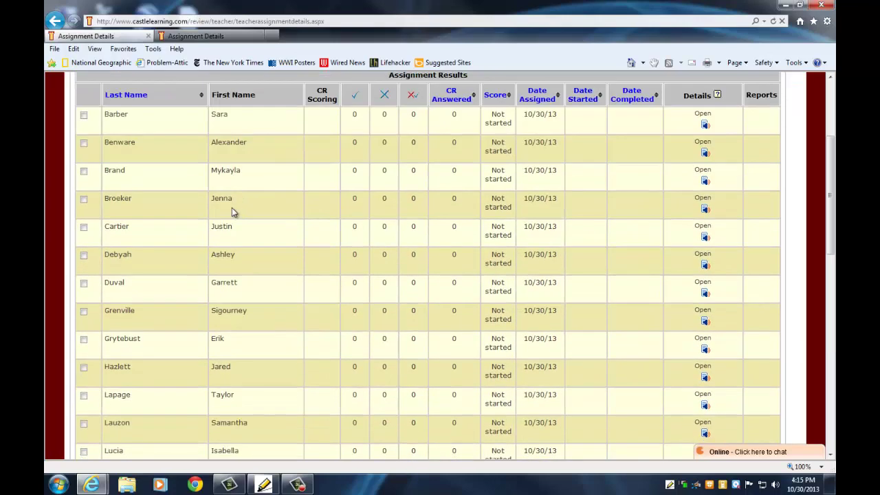
scroll(231, 208, down, 5)
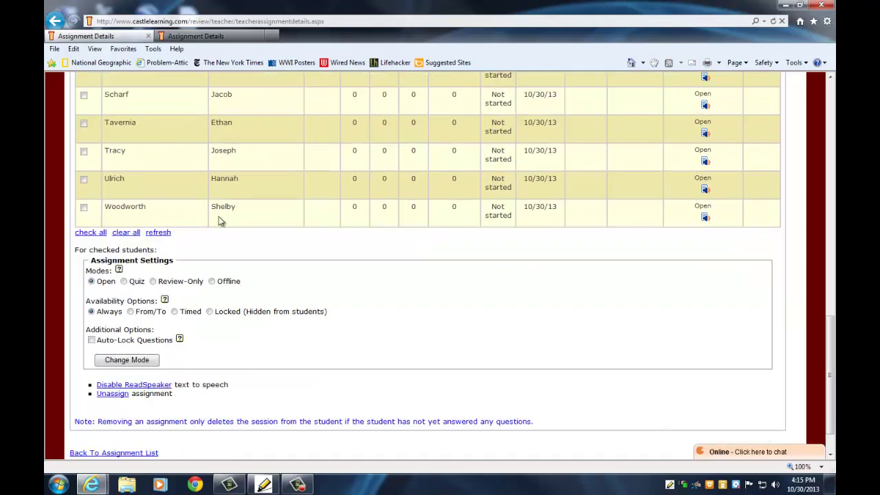
click(90, 233)
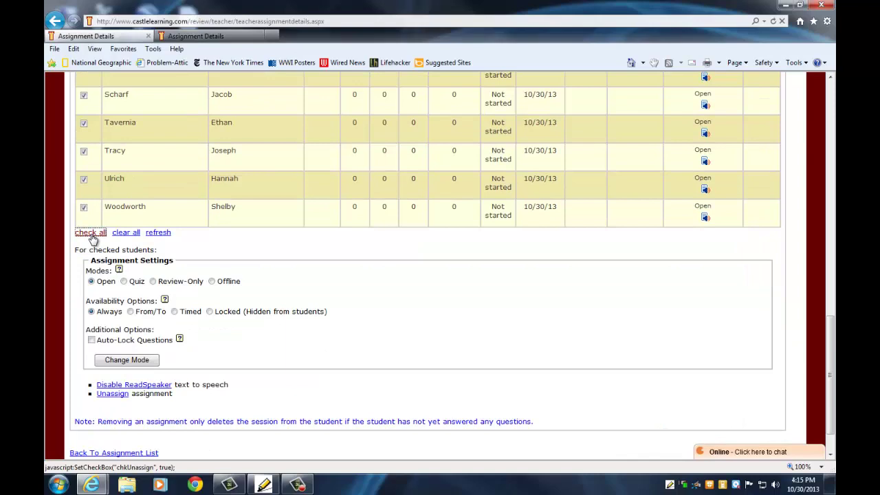
click(114, 394)
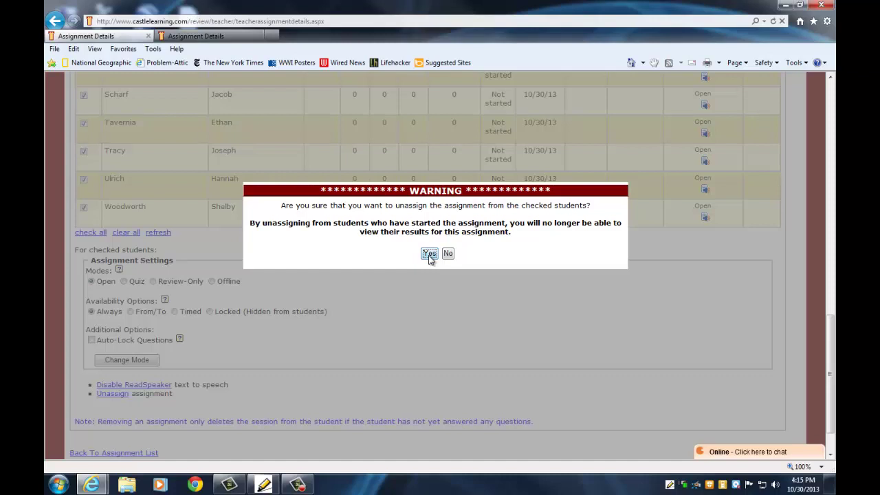
click(429, 254)
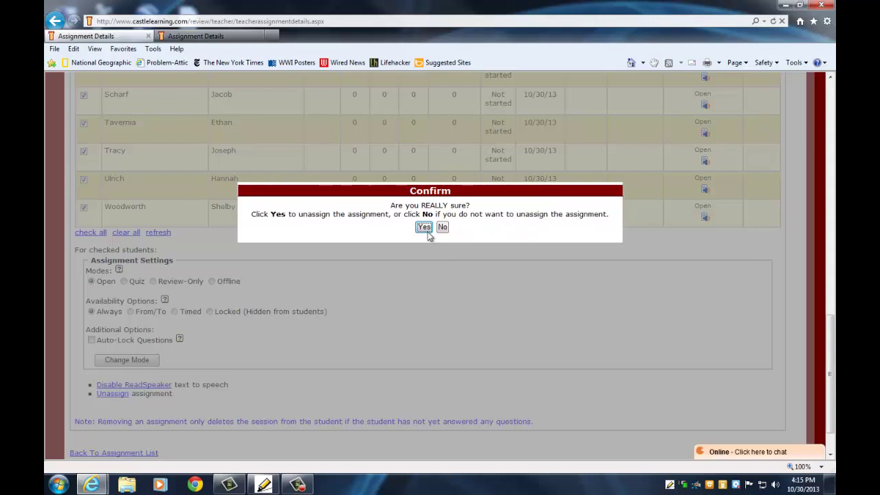
click(426, 229)
click(425, 228)
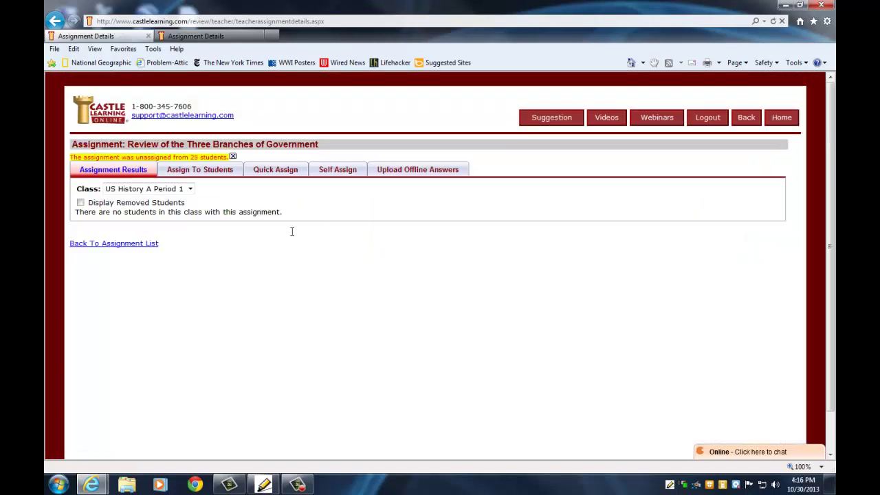
Display the results for US History A Period 2, check all its students and unassign the review from them.
click(191, 189)
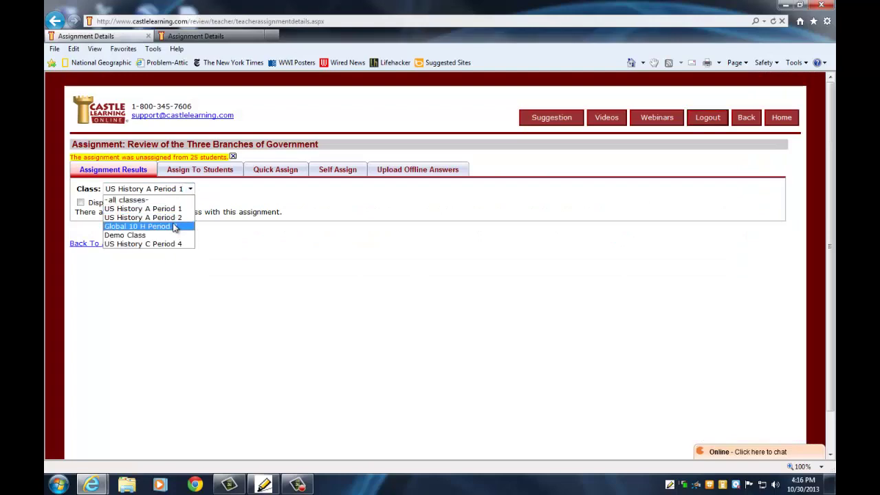
click(147, 217)
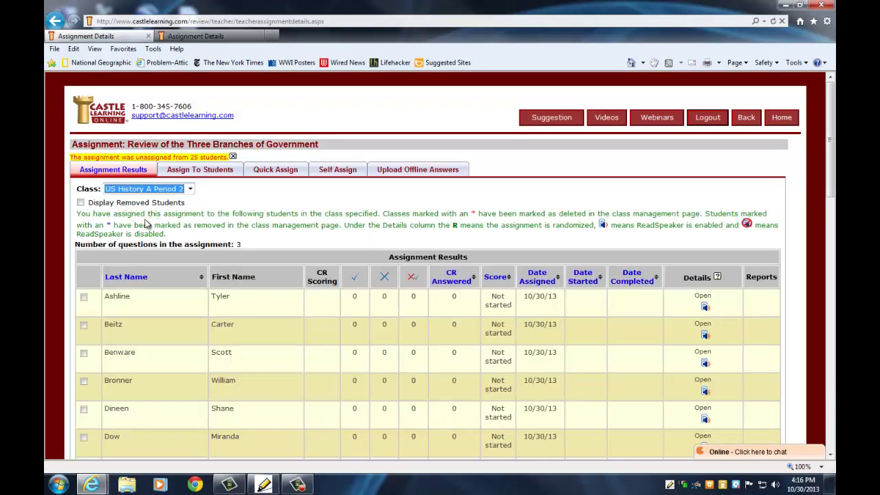
scroll(146, 224, down, 12)
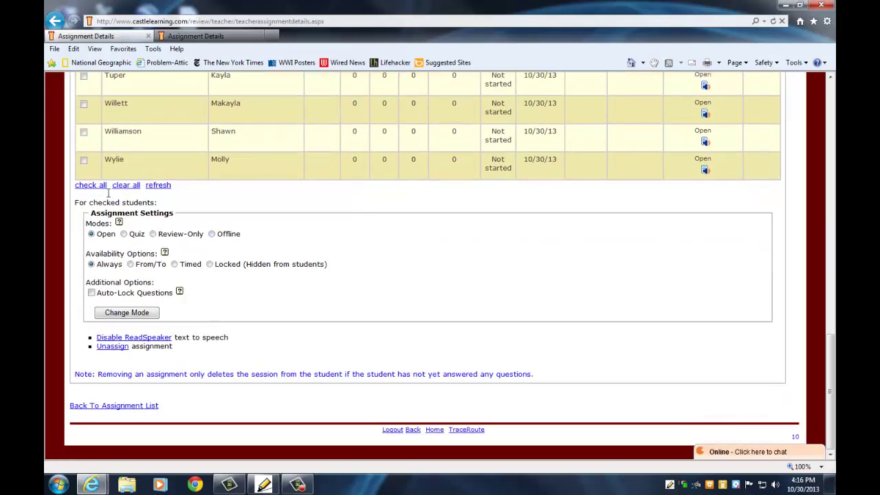
click(102, 187)
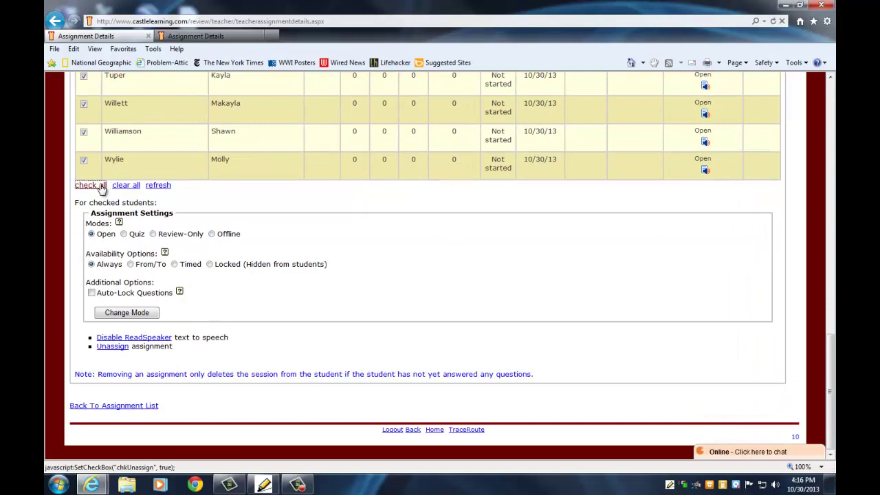
click(116, 349)
click(426, 252)
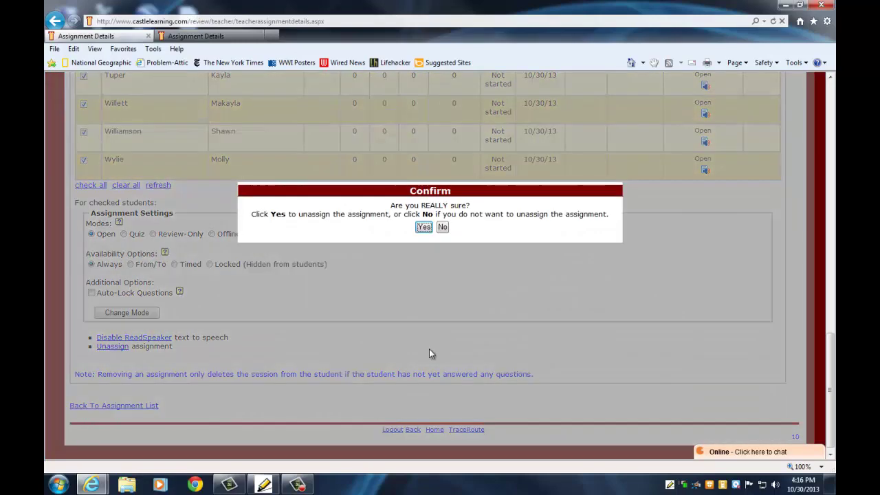
click(423, 227)
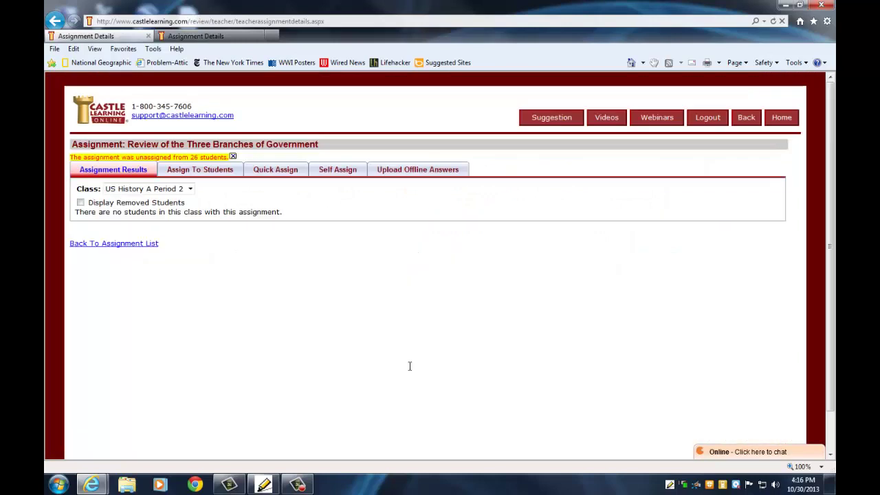
Return to the assignment list and delete the assignment Review of the Three Branches of Government.
click(146, 244)
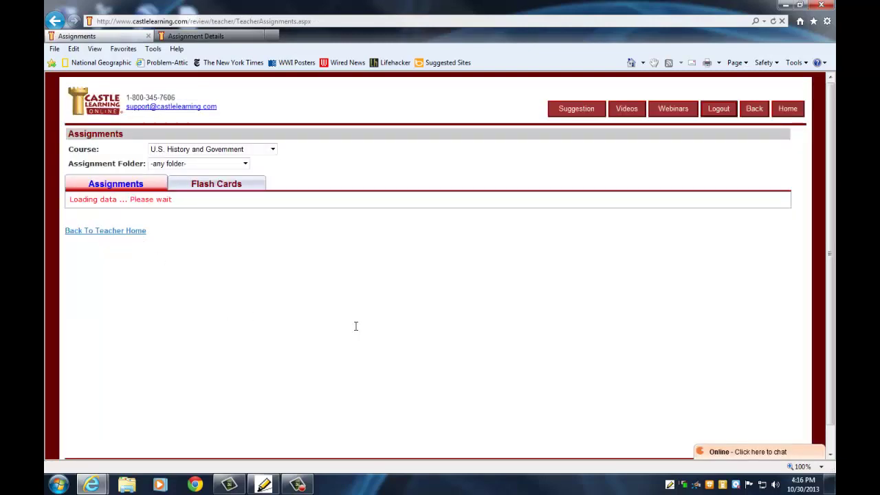
scroll(660, 320, down, 3)
scroll(660, 320, down, 3)
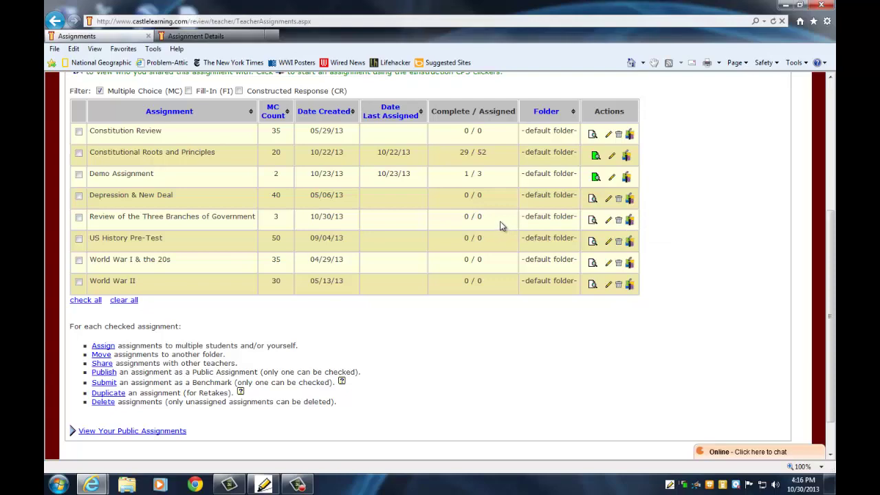
click(618, 220)
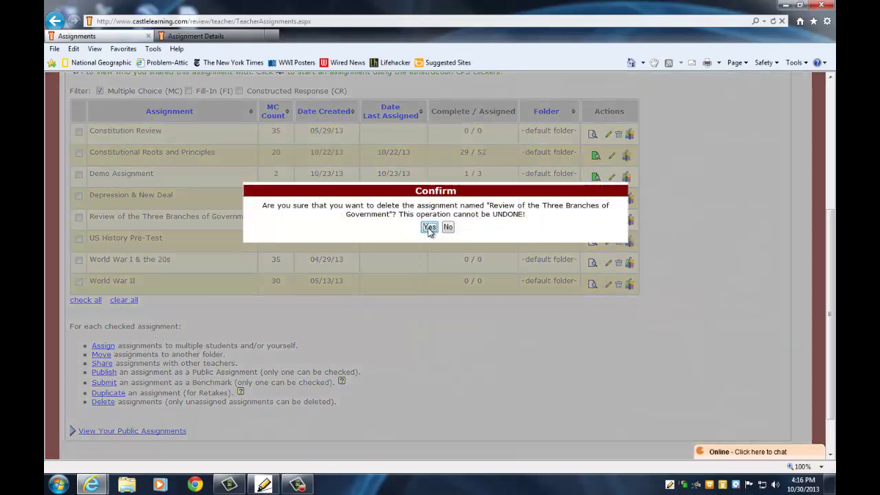
click(429, 227)
click(435, 210)
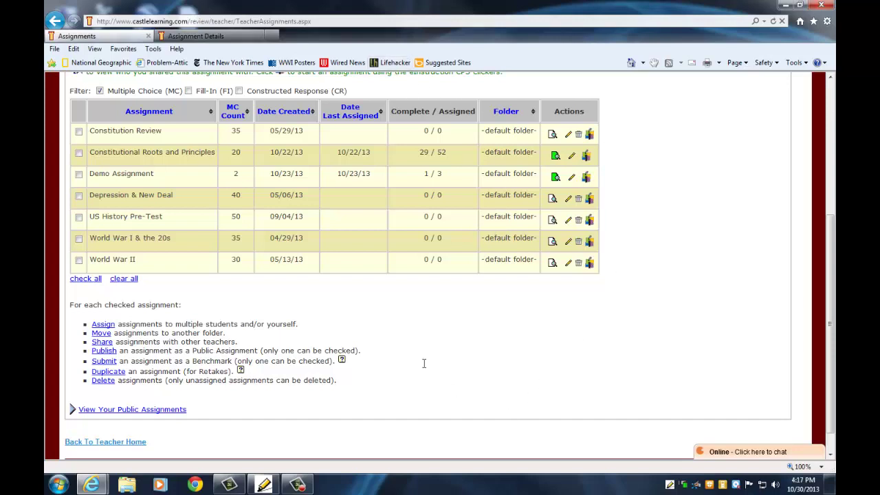
Look over the current U.S. History and Government assignments and the operations available for them.
scroll(422, 367, up, 2)
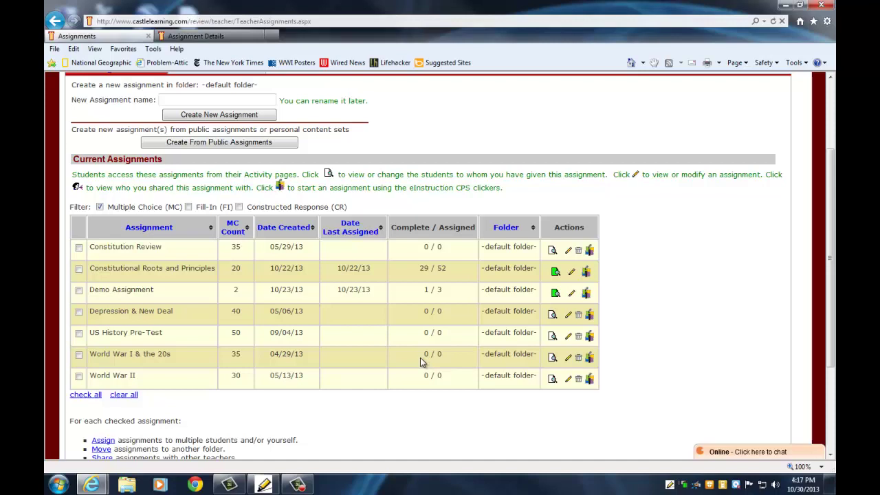
scroll(420, 358, down, 2)
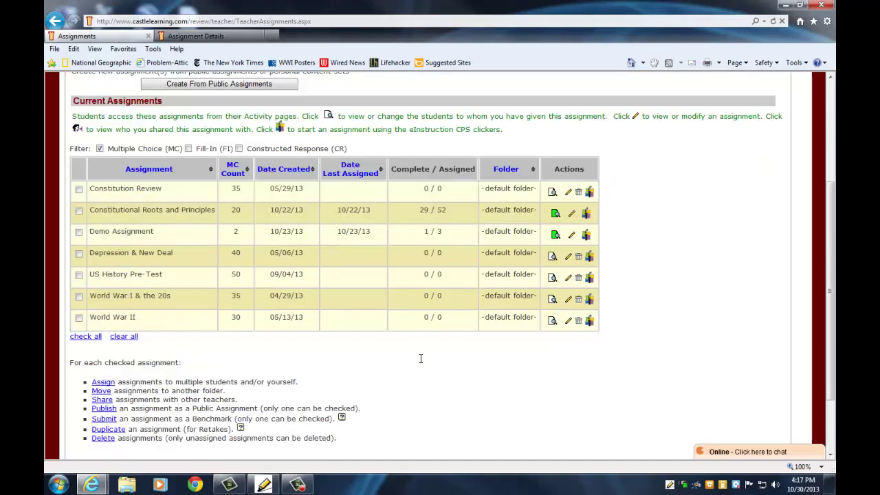
scroll(420, 359, up, 2)
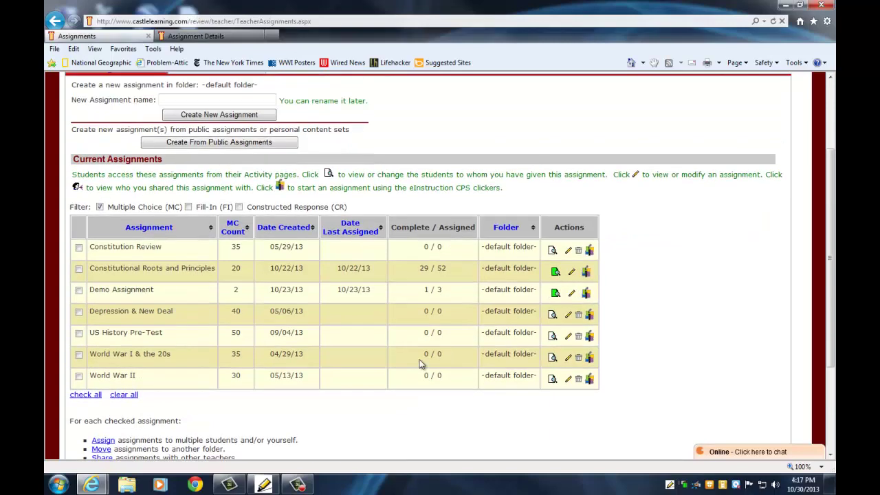
scroll(420, 363, down, 2)
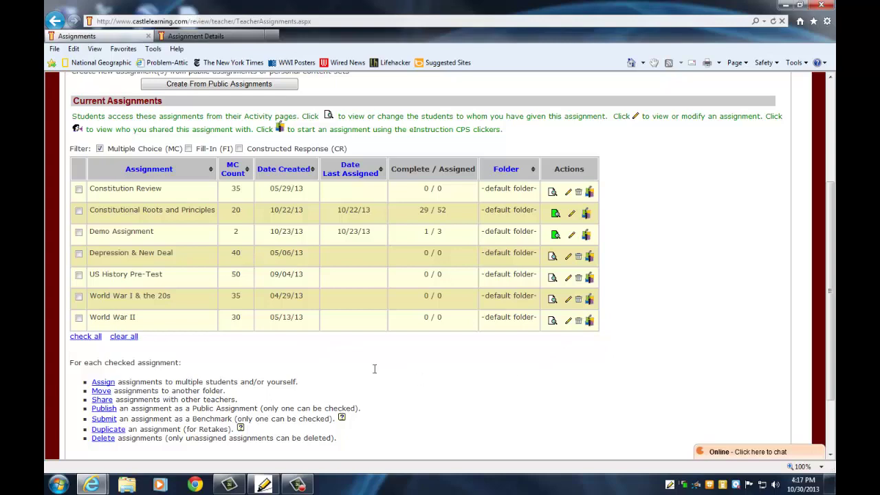
scroll(500, 296, down, 1)
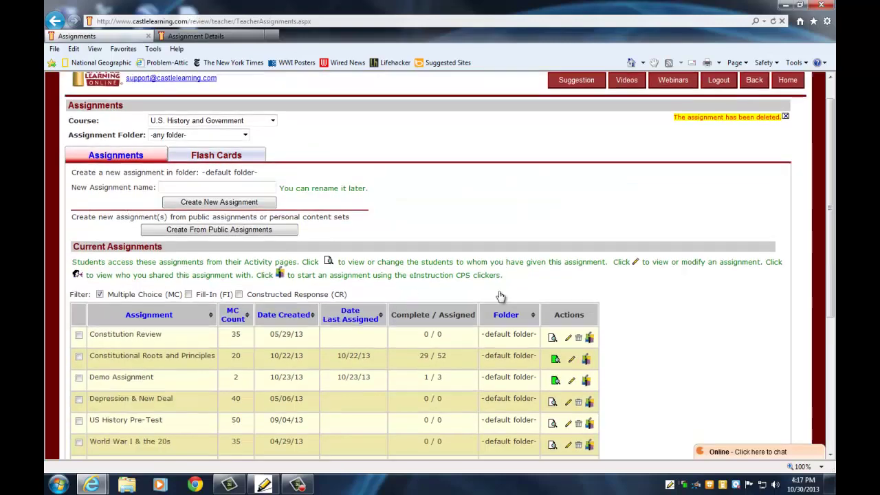
scroll(499, 296, down, 3)
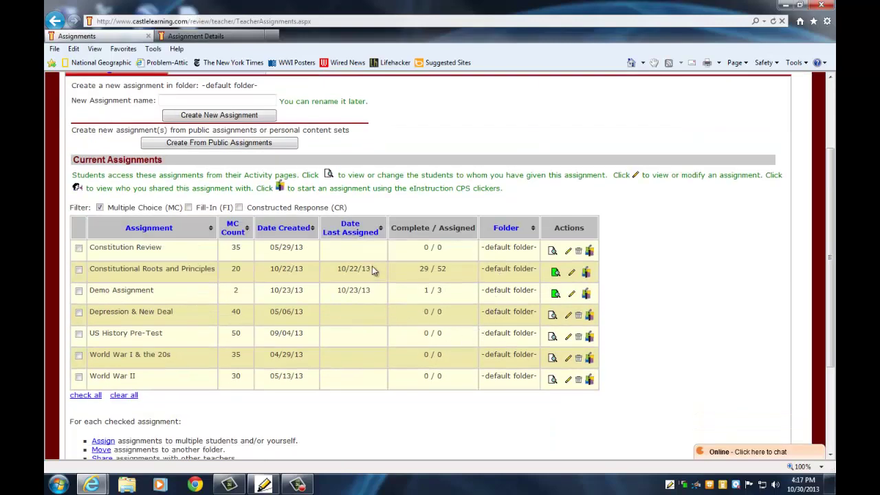
scroll(372, 269, up, 4)
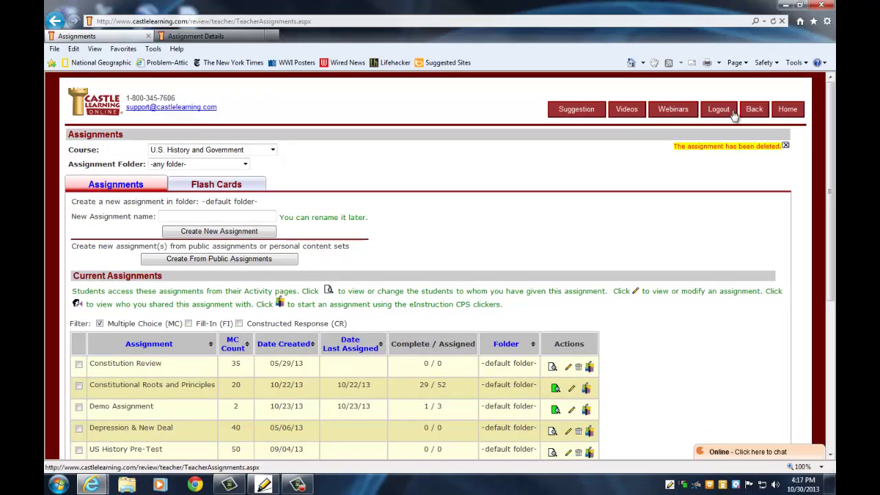
Open the class US History A Period 1 from the teacher's classes and examine its student sessions and reports.
click(789, 113)
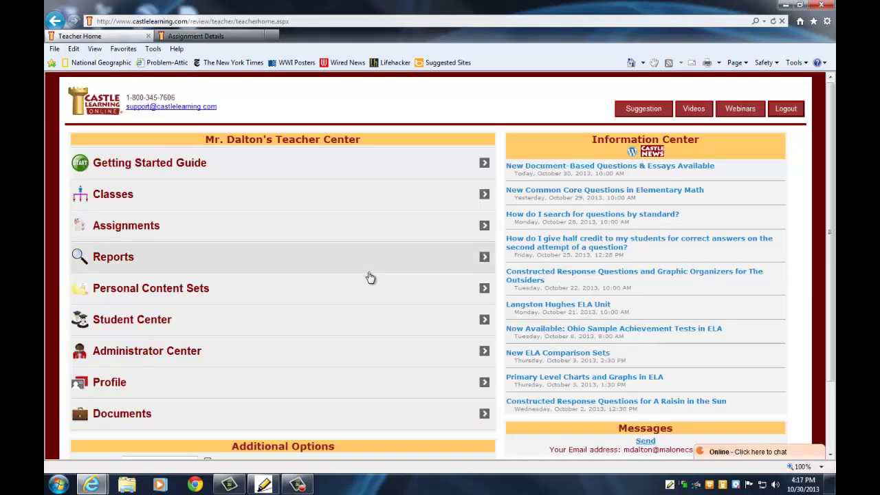
click(105, 198)
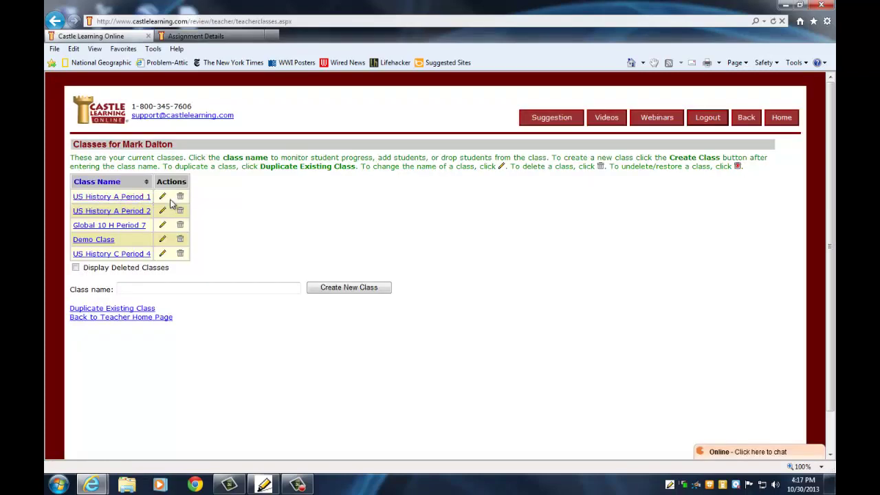
click(104, 198)
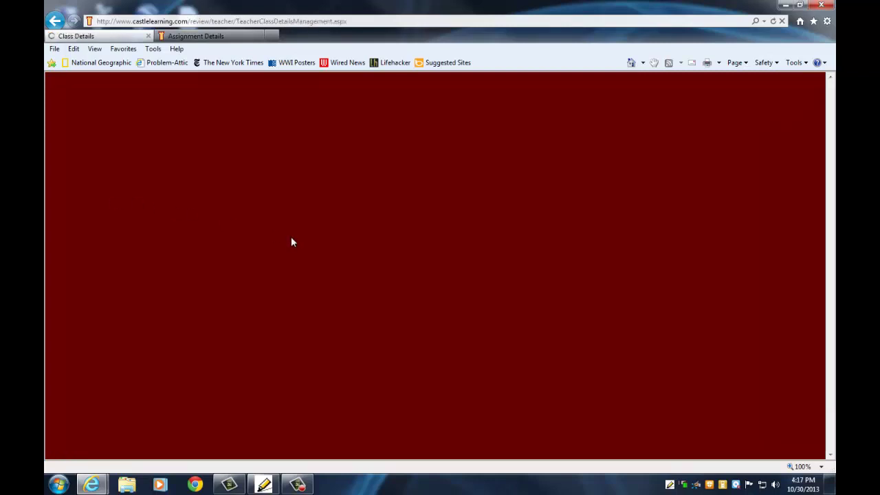
scroll(675, 275, down, 2)
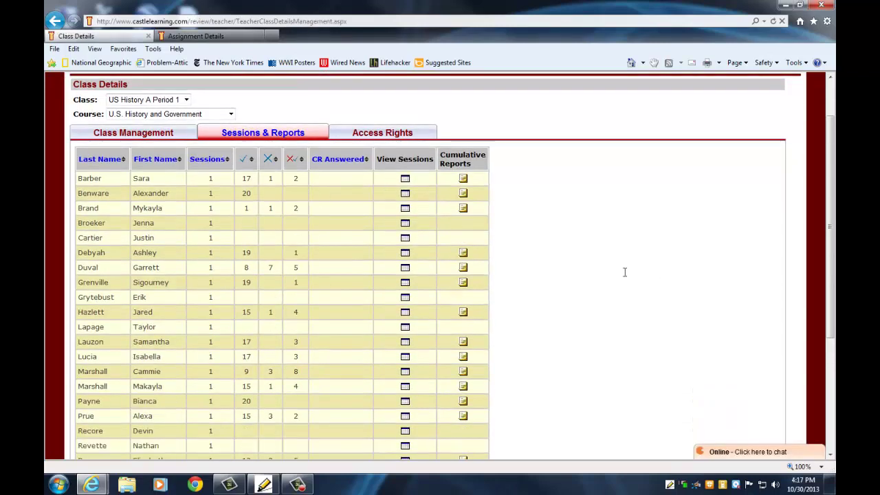
View the Class Management roster of US History A Period 1 and go back to the teacher home page.
click(160, 133)
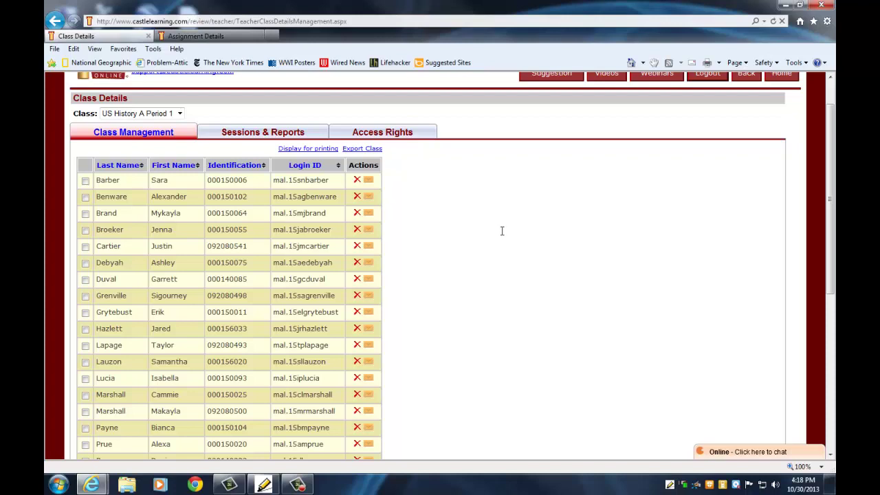
scroll(454, 330, up, 2)
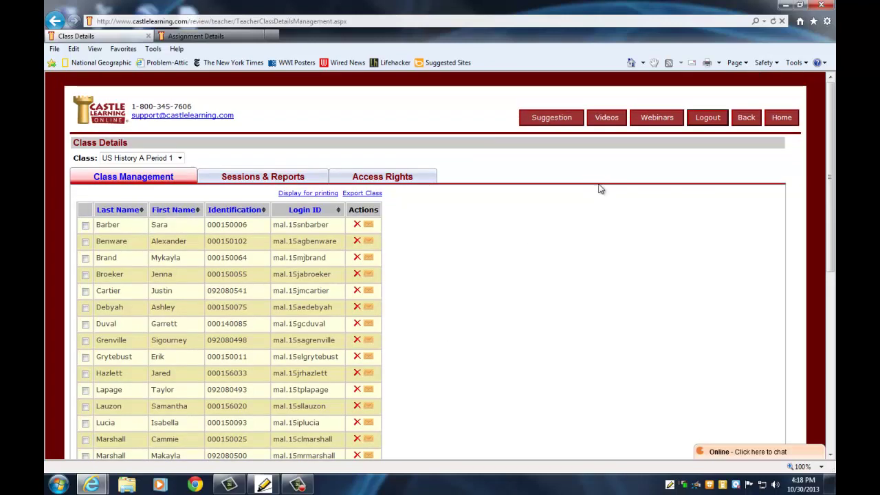
click(786, 121)
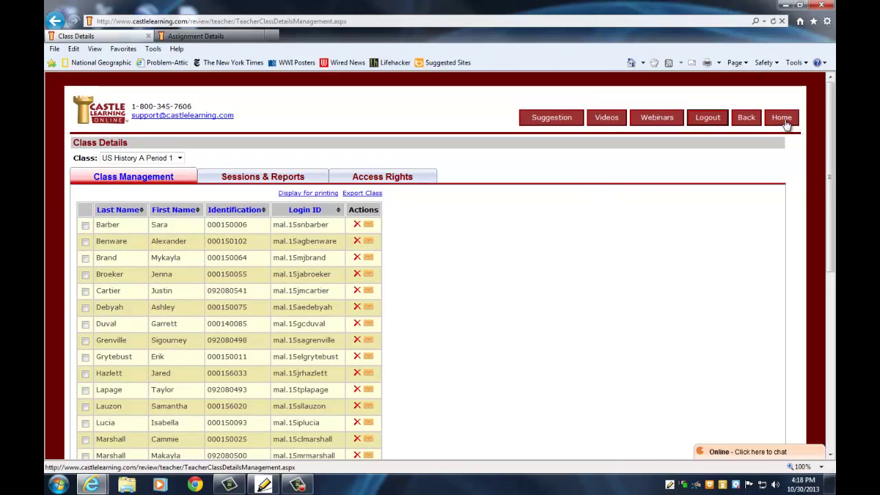